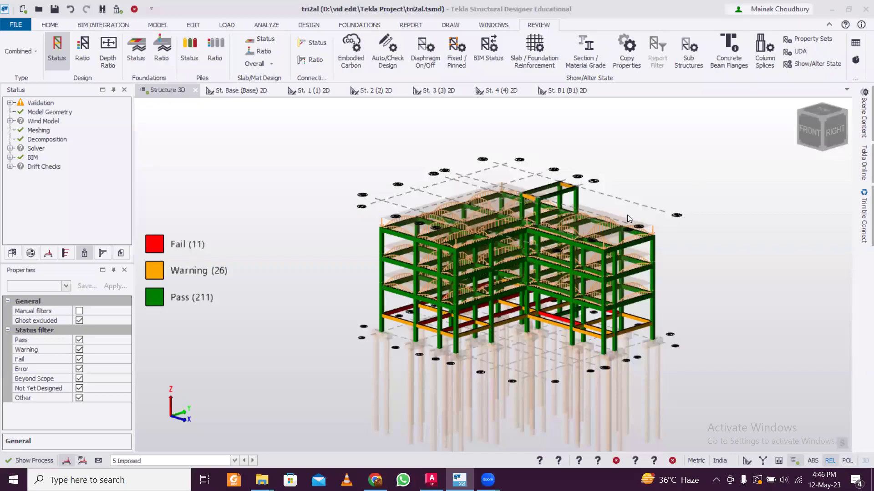
# Step: Inspect the design status of the building's members from several sides in the 3D structure view
pyautogui.moveTo(440, 344)
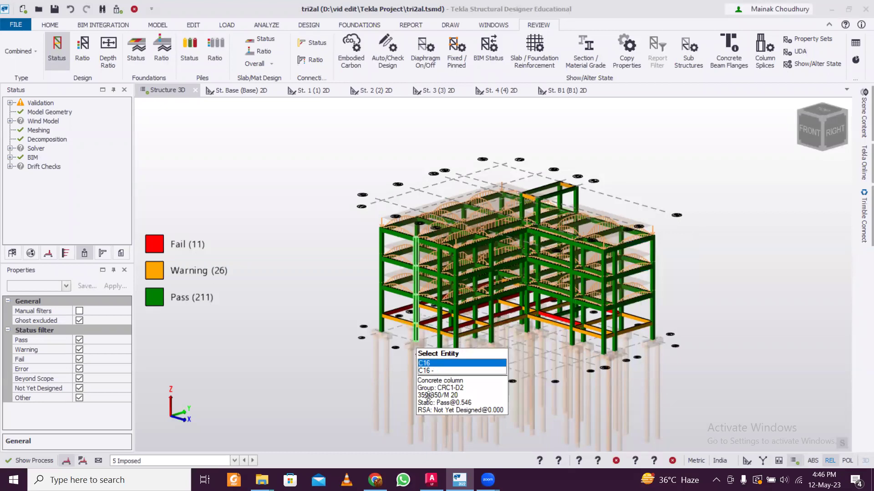
pyautogui.scroll(3, 421, 333)
pyautogui.scroll(-3, 420, 332)
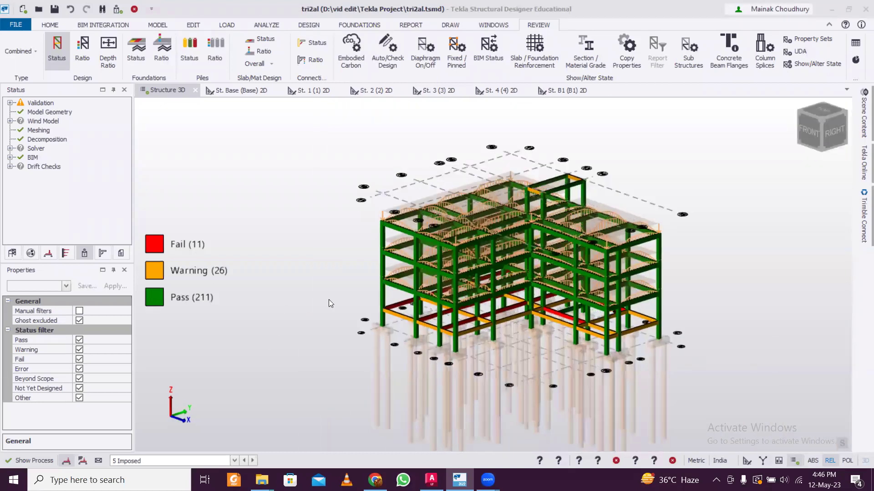
pyautogui.moveTo(328, 299); pyautogui.dragTo(471, 367, button='middle')
pyautogui.moveTo(515, 373)
pyautogui.scroll(3, 575, 363)
pyautogui.scroll(-3, 621, 358)
pyautogui.moveTo(648, 374); pyautogui.dragTo(688, 352, button='middle')
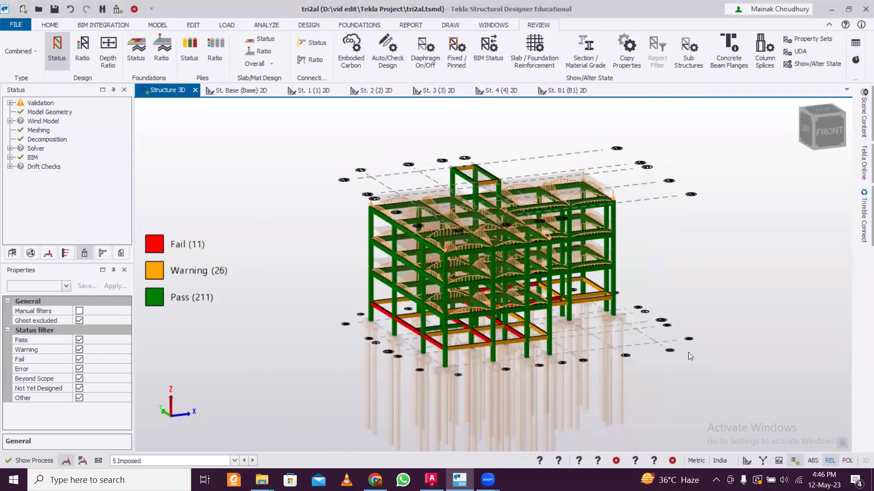
pyautogui.moveTo(548, 343); pyautogui.dragTo(589, 343, button='middle')
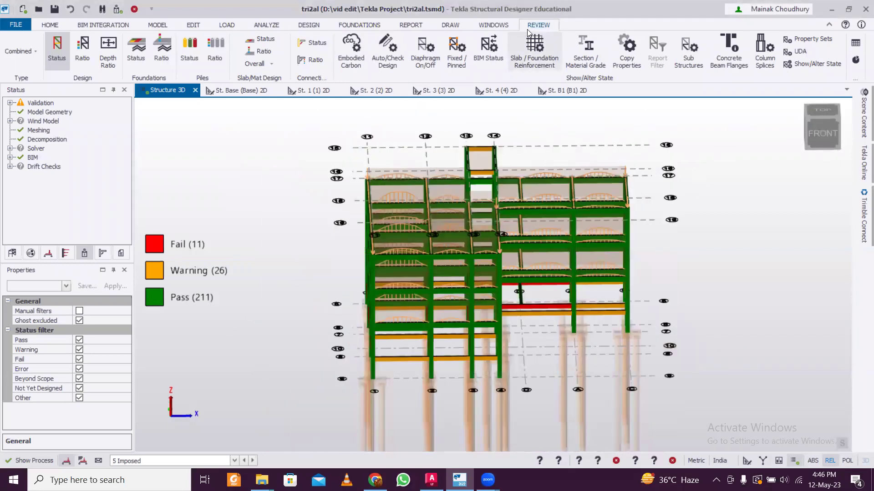
# Step: Select Material Listing as the report type and generate the report for the structure
pyautogui.click(411, 25)
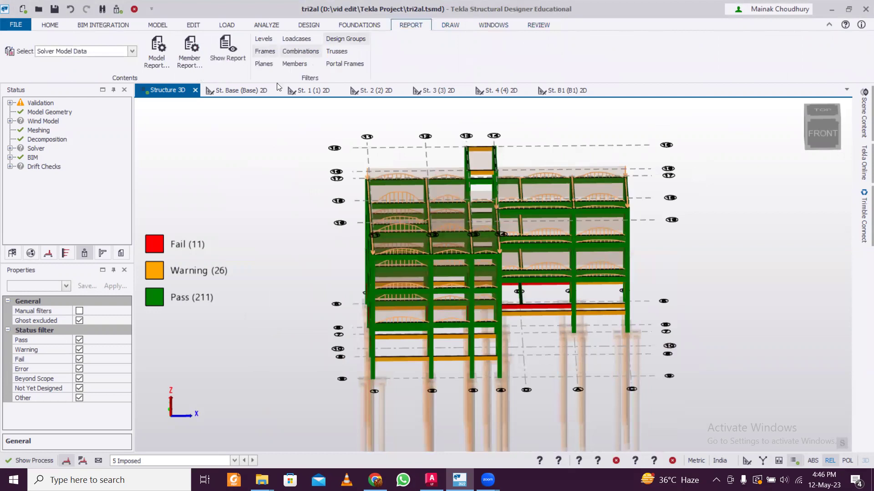
pyautogui.scroll(1, 513, 296)
pyautogui.scroll(-2, 513, 295)
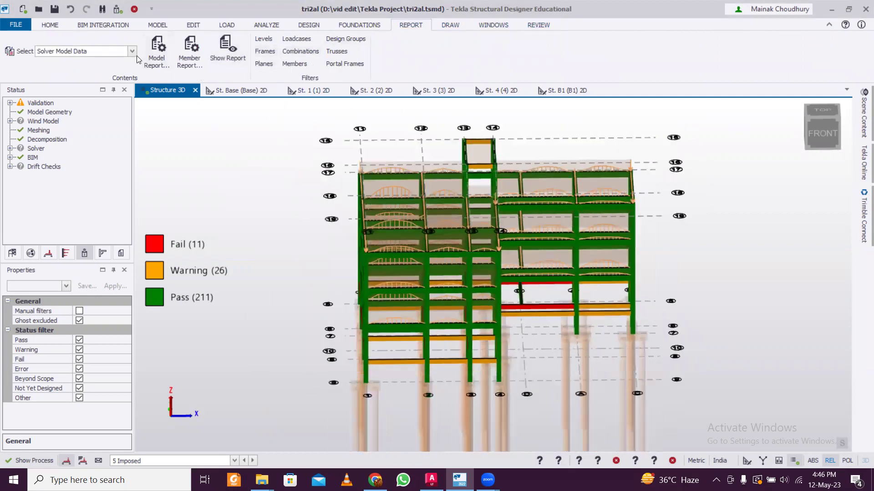
pyautogui.click(132, 52)
pyautogui.click(131, 52)
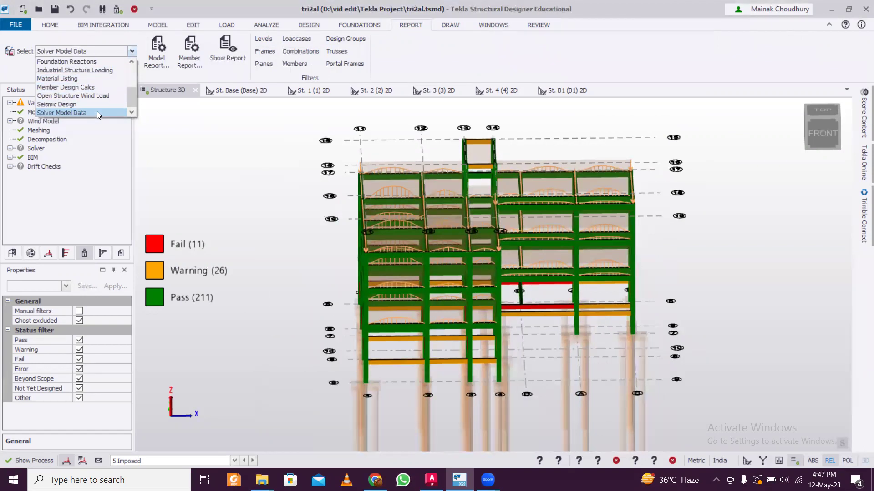
pyautogui.click(90, 78)
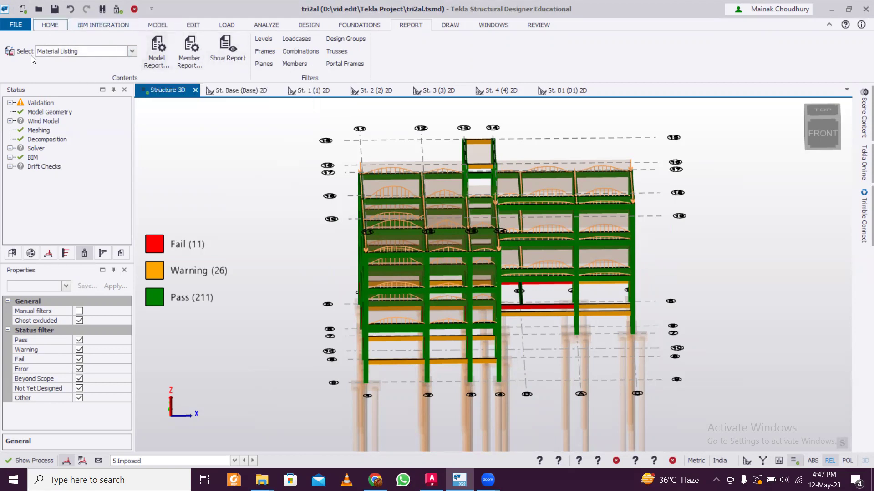
pyautogui.click(225, 27)
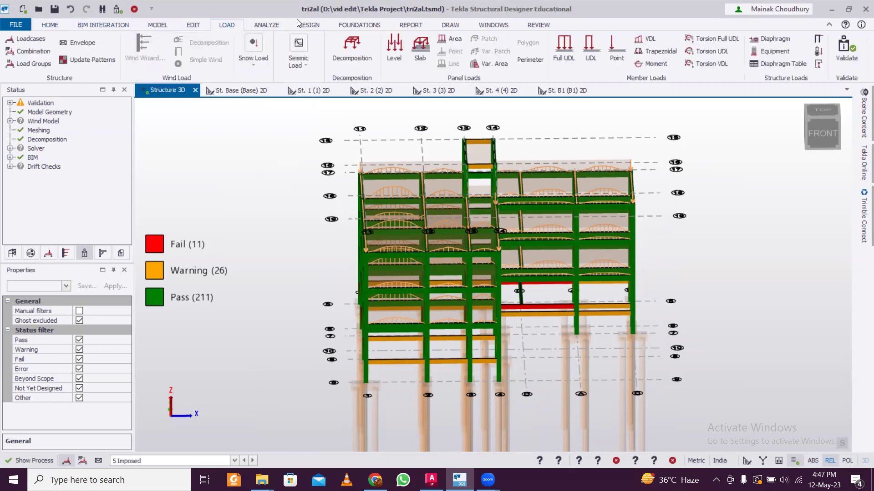
pyautogui.click(417, 26)
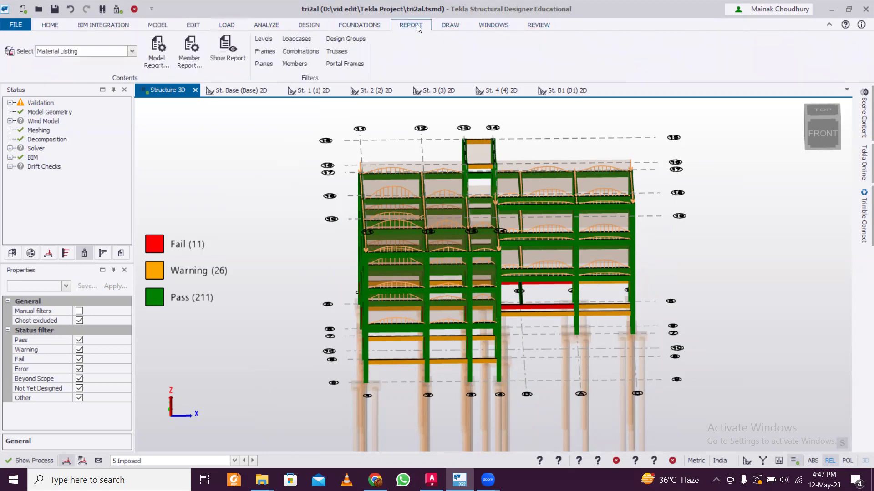
pyautogui.click(226, 57)
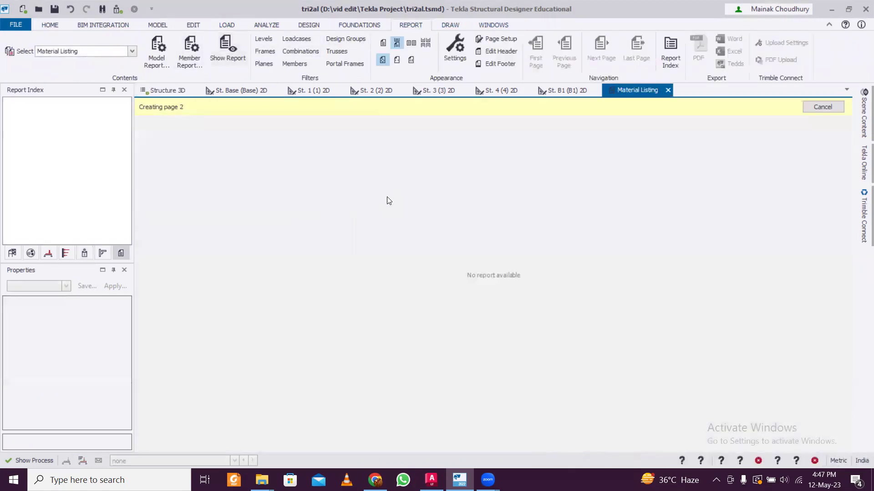
# Step: Examine the cast-in-place concrete beam and column quantities on the first page of the material listing
pyautogui.keyDown('ctrl'); pyautogui.scroll(2, 493, 165); pyautogui.keyUp('ctrl')
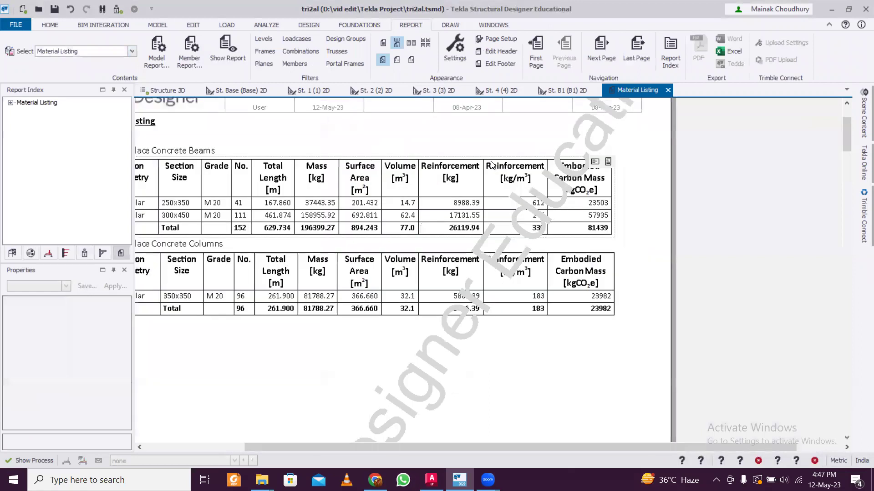
pyautogui.keyDown('ctrl'); pyautogui.scroll(-1, 491, 165); pyautogui.keyUp('ctrl')
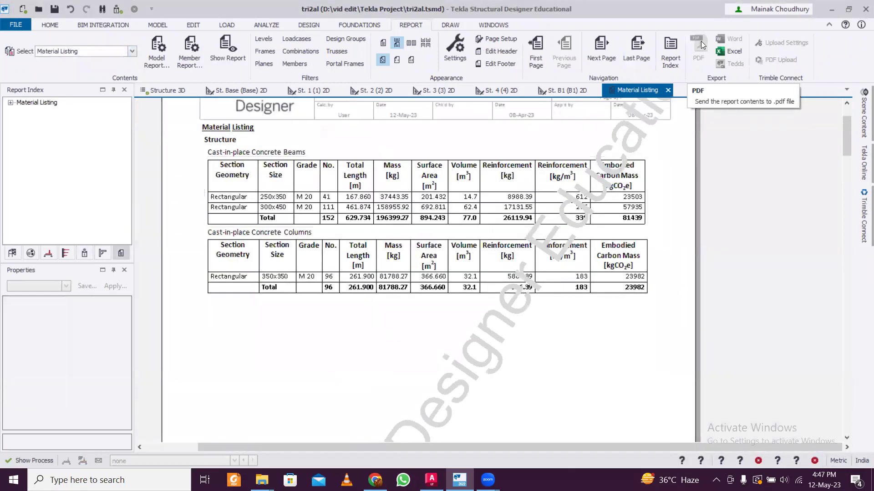
pyautogui.scroll(2, 232, 184)
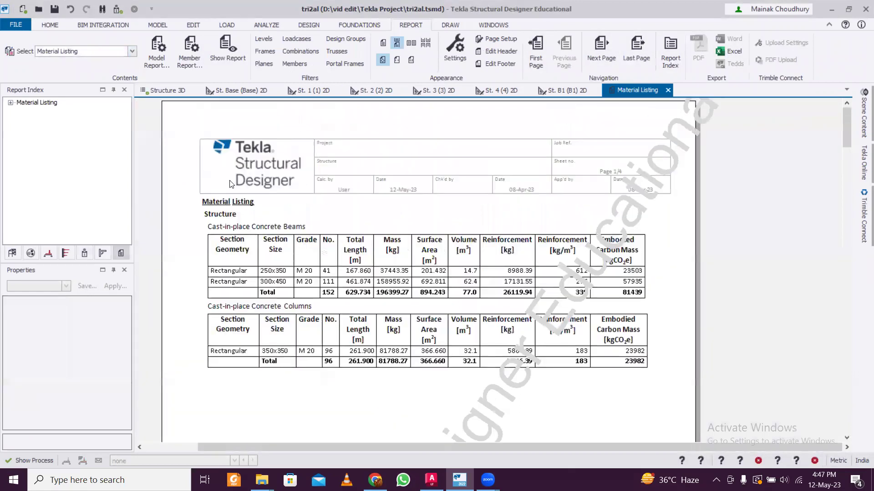
pyautogui.keyDown('ctrl'); pyautogui.scroll(1, 231, 185); pyautogui.keyUp('ctrl')
pyautogui.scroll(-1, 153, 256)
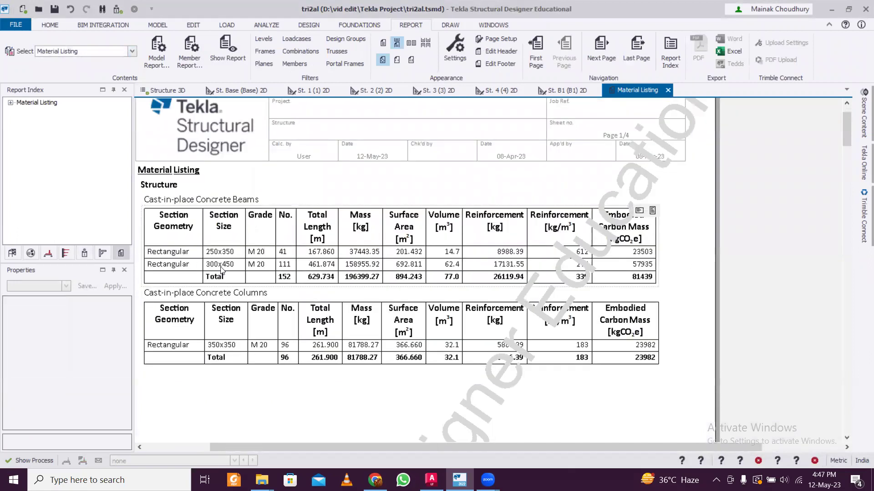
pyautogui.scroll(-12, 225, 278)
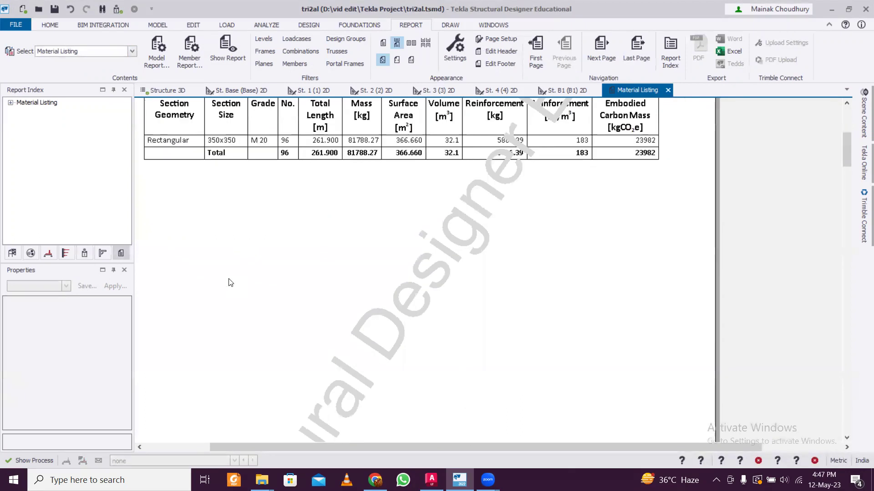
pyautogui.scroll(14, 228, 278)
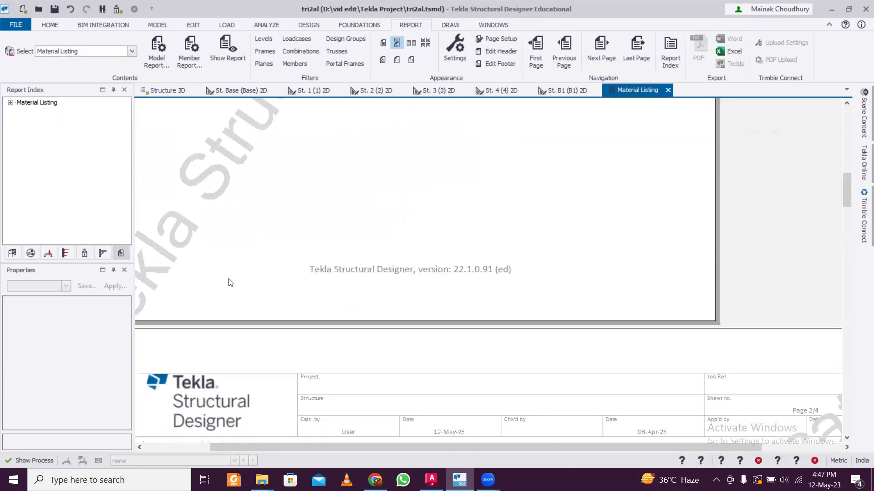
pyautogui.scroll(-2, 276, 258)
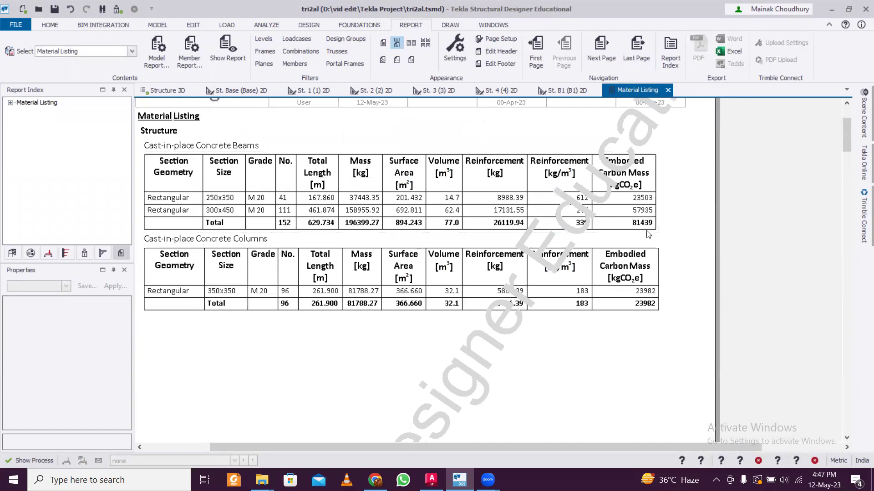
# Step: Review the slab, pile cap, pile, concrete total and reinforcement total tables on the remaining pages of the material listing
pyautogui.scroll(-15, 648, 234)
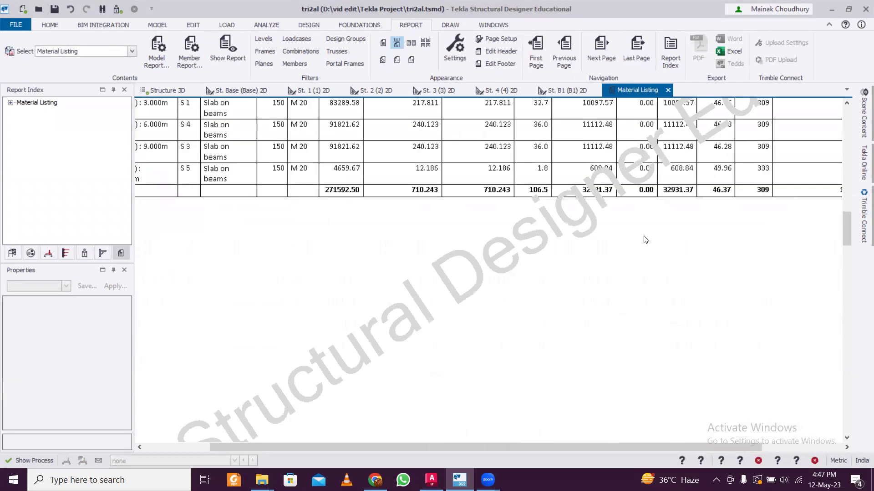
pyautogui.scroll(-10, 645, 240)
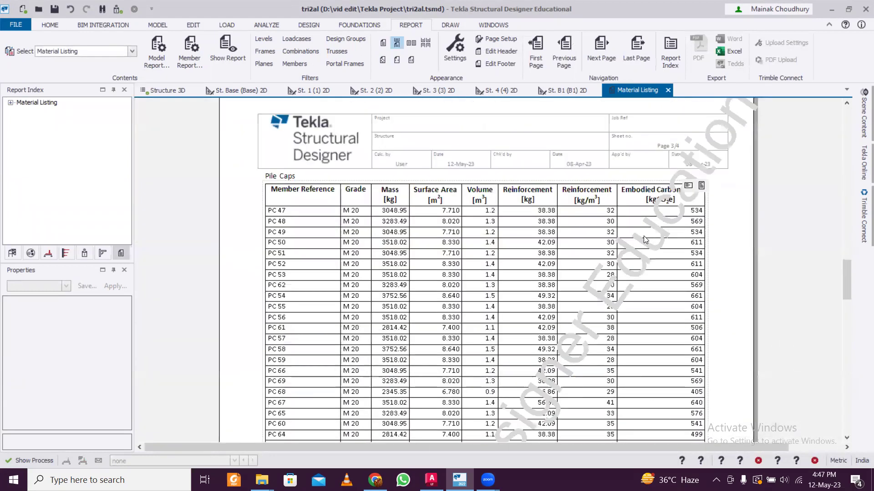
pyautogui.scroll(-15, 645, 239)
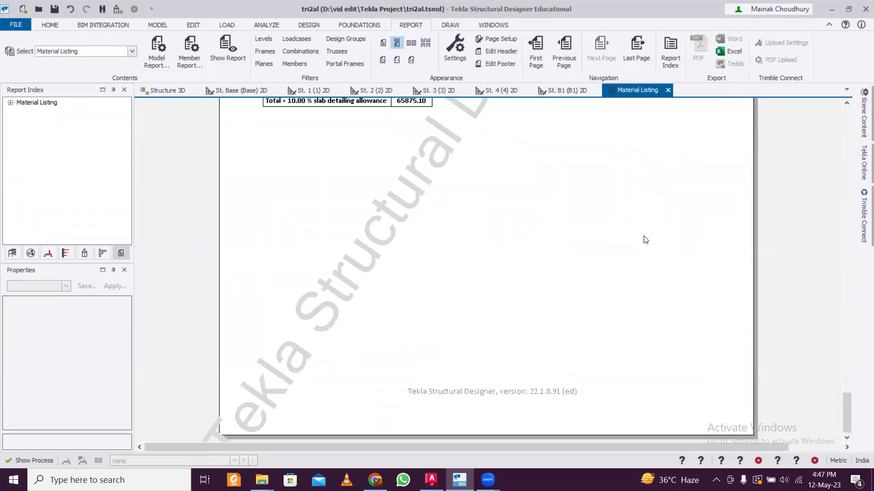
pyautogui.scroll(5, 645, 240)
pyautogui.keyDown('ctrl'); pyautogui.scroll(1, 399, 246); pyautogui.keyUp('ctrl')
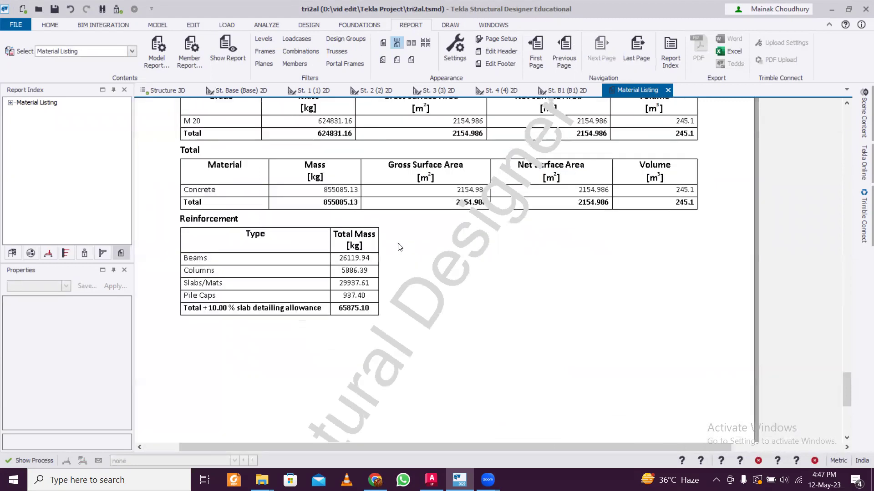
pyautogui.scroll(2, 204, 265)
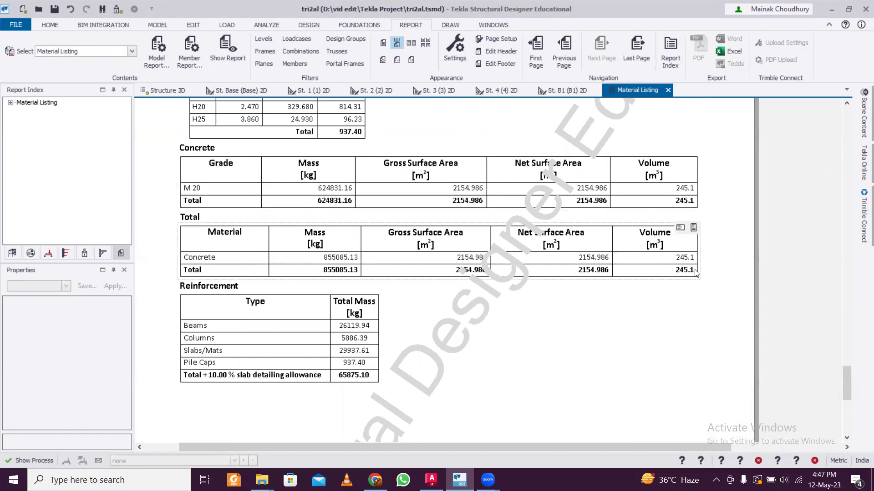
pyautogui.scroll(-3, 328, 346)
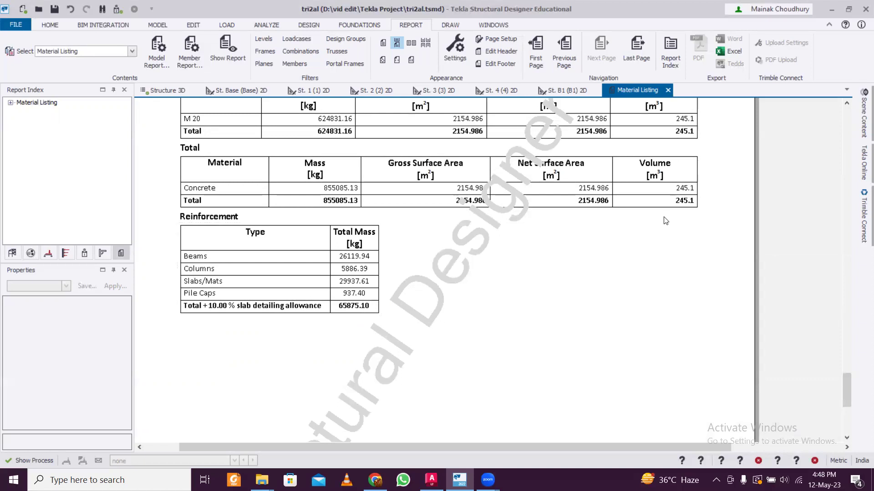
pyautogui.scroll(1, 675, 216)
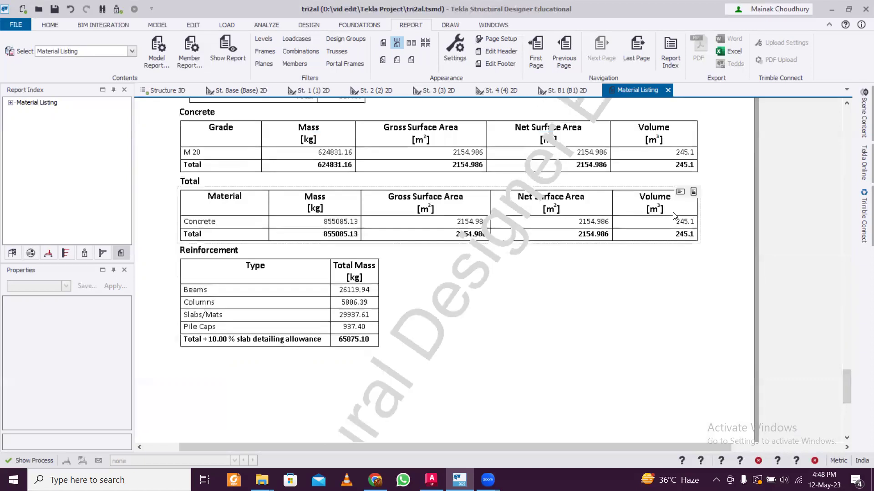
pyautogui.scroll(20, 675, 216)
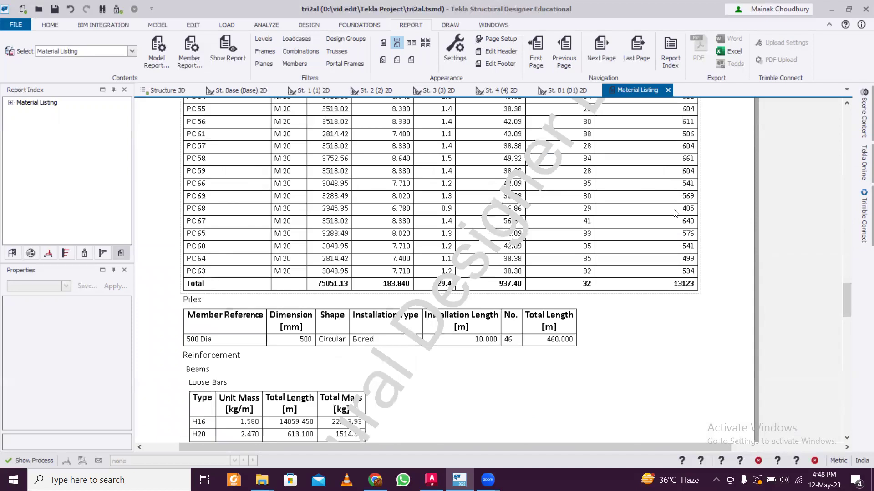
pyautogui.scroll(20, 675, 213)
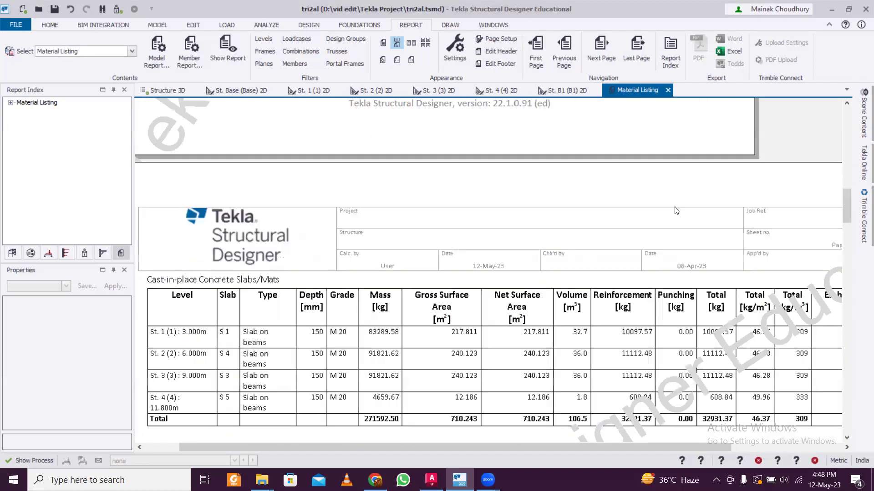
pyautogui.scroll(12, 676, 210)
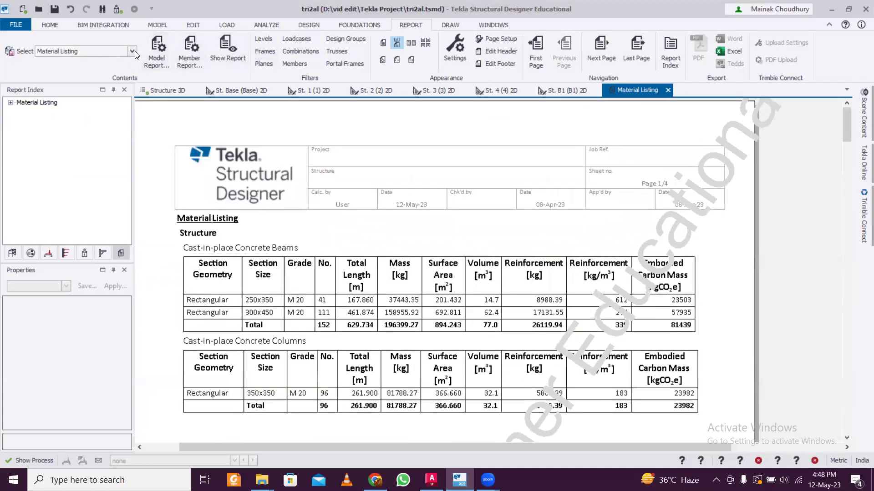
# Step: Select Beam End Forces as the report type and generate that report
pyautogui.click(135, 53)
pyautogui.scroll(1, 117, 75)
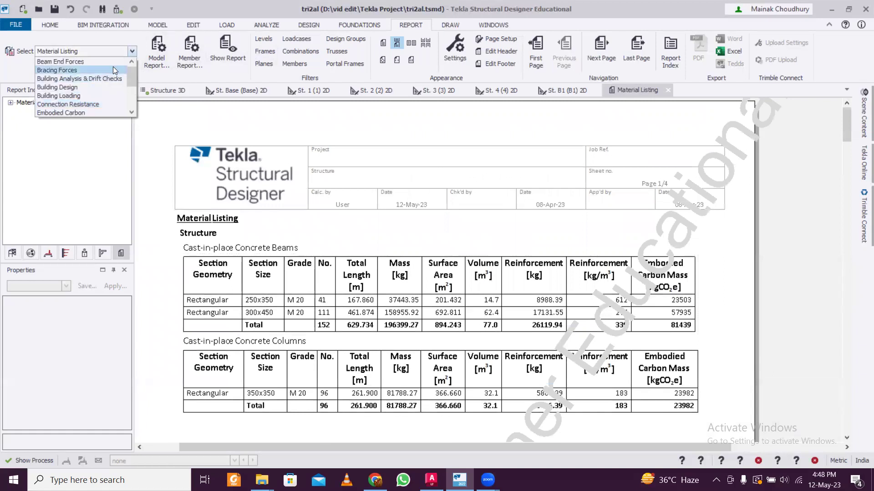
pyautogui.click(114, 62)
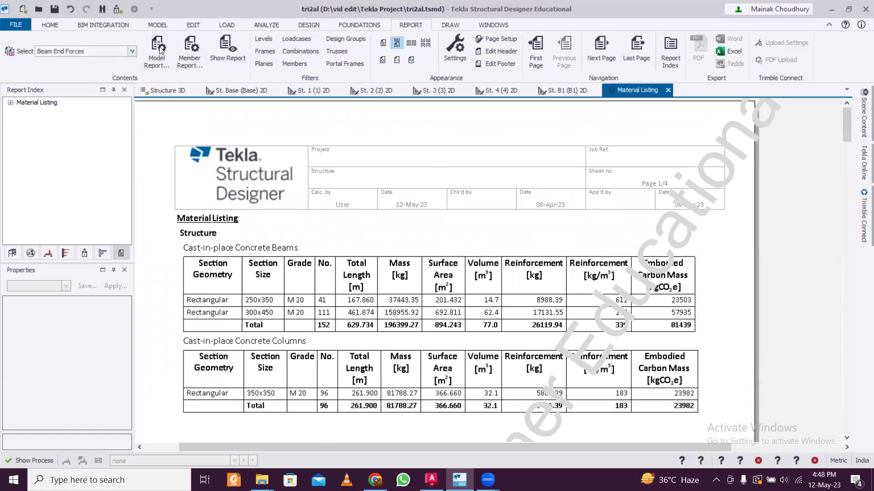
pyautogui.click(228, 48)
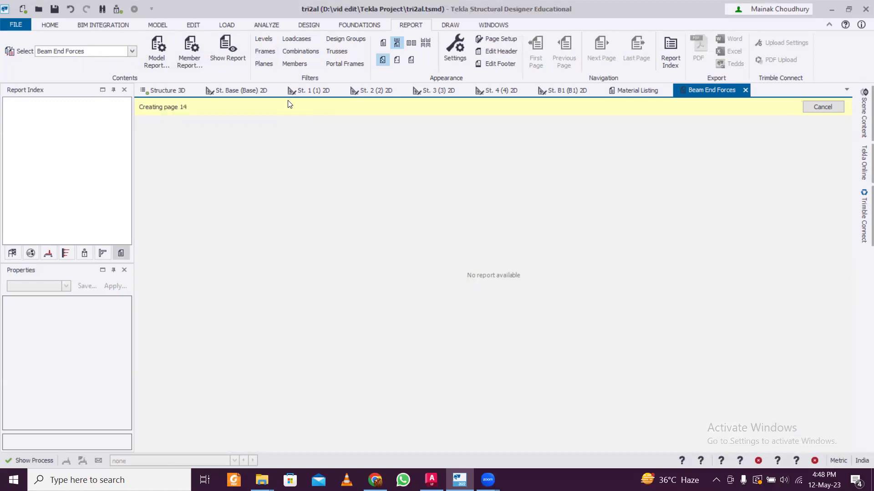
# Step: Examine the end forces and moments of the base-level beams BaseB1 to BaseB6 in the beam end forces report
pyautogui.keyDown('ctrl'); pyautogui.scroll(4, 443, 251); pyautogui.keyUp('ctrl')
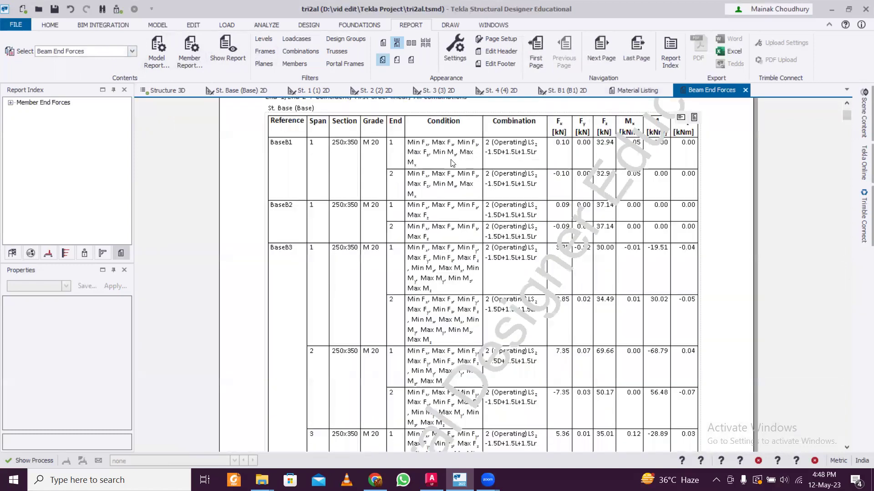
pyautogui.keyDown('ctrl'); pyautogui.scroll(2, 452, 163); pyautogui.keyUp('ctrl')
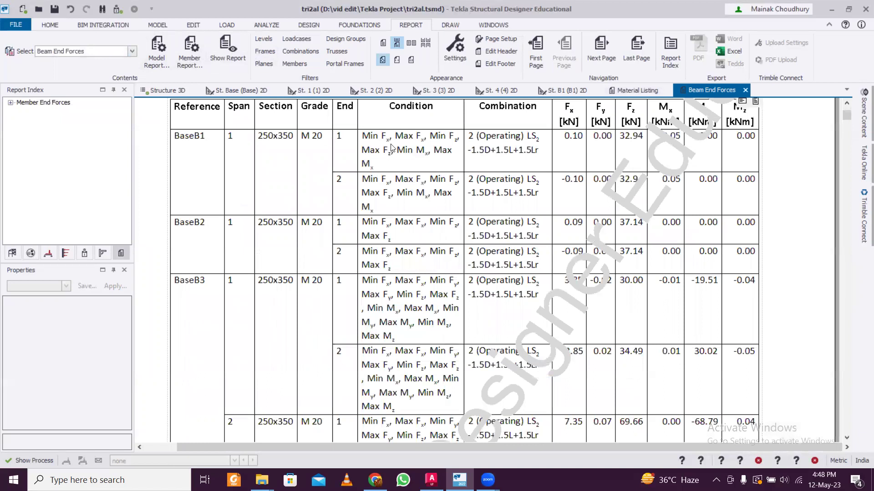
pyautogui.scroll(1, 494, 155)
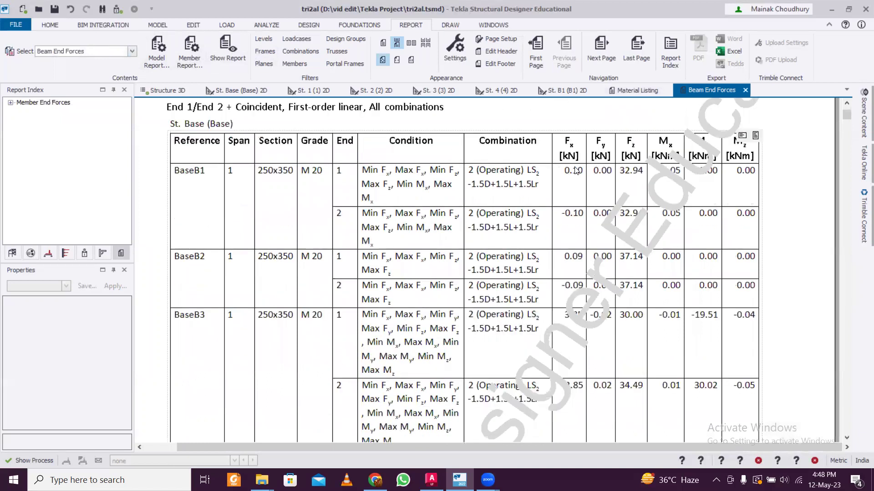
pyautogui.scroll(-10, 659, 198)
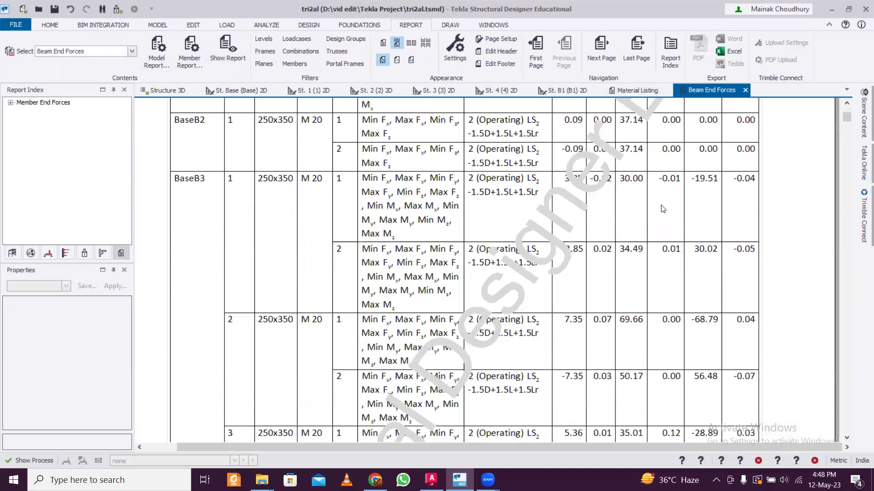
pyautogui.scroll(-7, 662, 209)
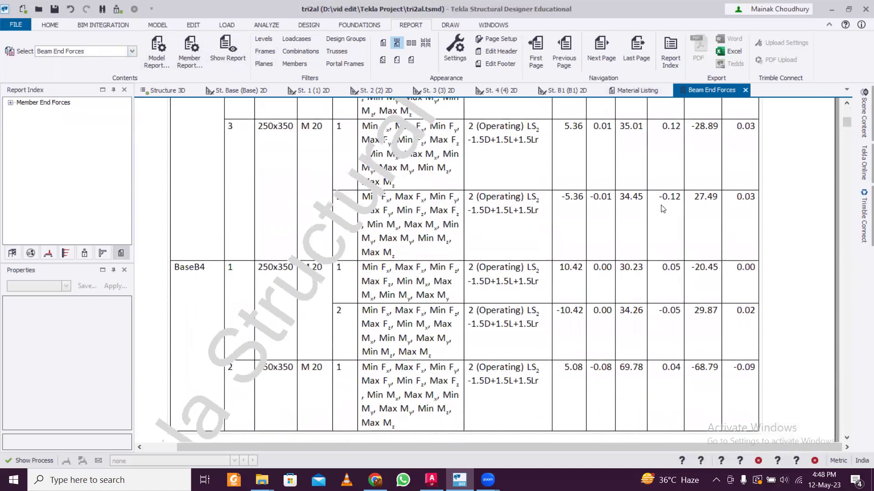
pyautogui.scroll(-14, 635, 222)
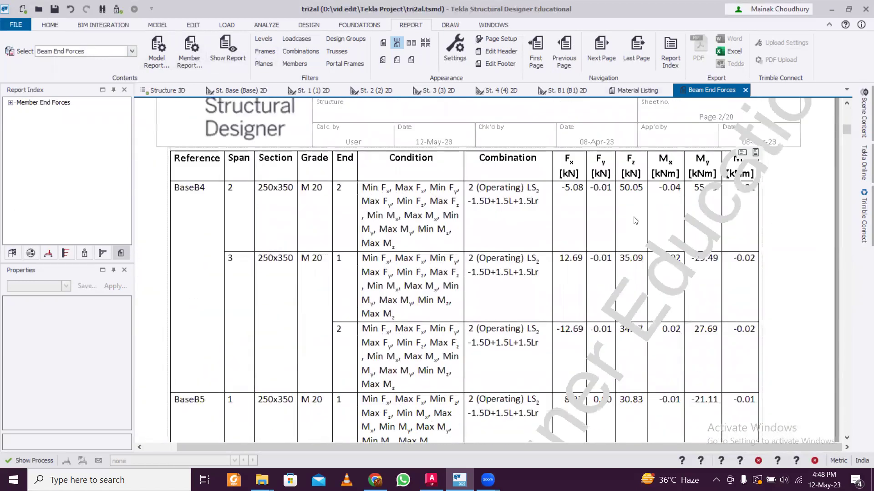
pyautogui.scroll(-20, 635, 221)
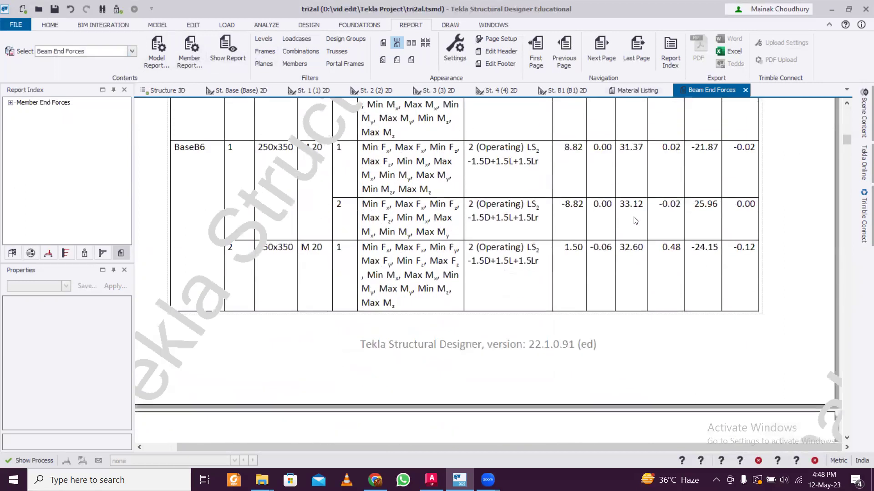
pyautogui.scroll(-3, 636, 221)
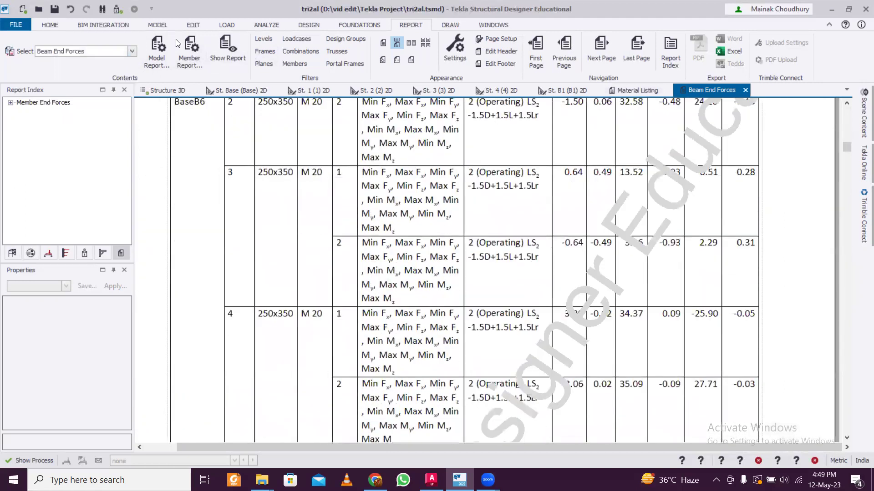
# Step: Select Building Analysis & Drift Checks as the report type and generate that report
pyautogui.click(132, 51)
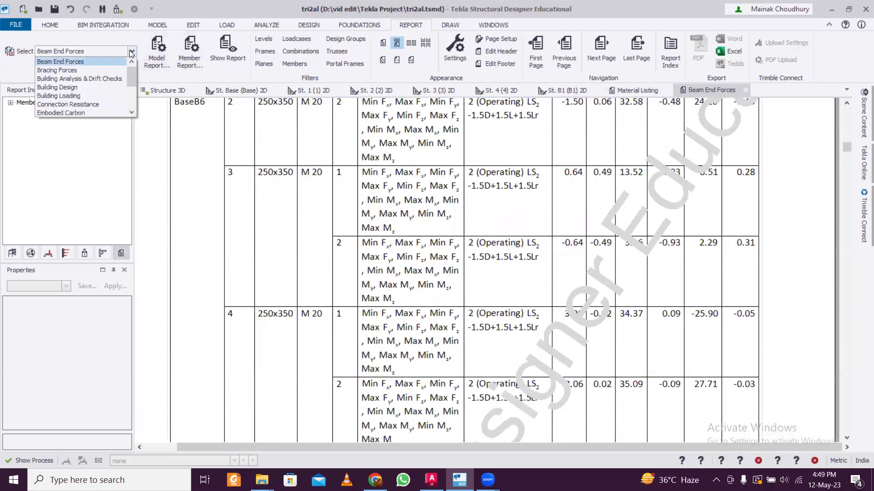
pyautogui.click(112, 78)
pyautogui.click(227, 58)
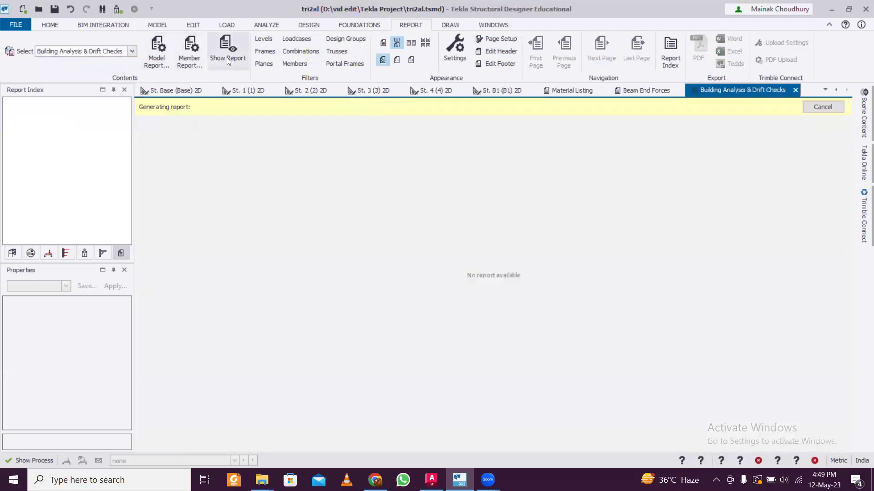
# Step: Review the loadcase summary tables from self weight through the seismic torsion loadcases in the analysis and drift report
pyautogui.keyDown('ctrl'); pyautogui.scroll(3, 223, 170); pyautogui.keyUp('ctrl')
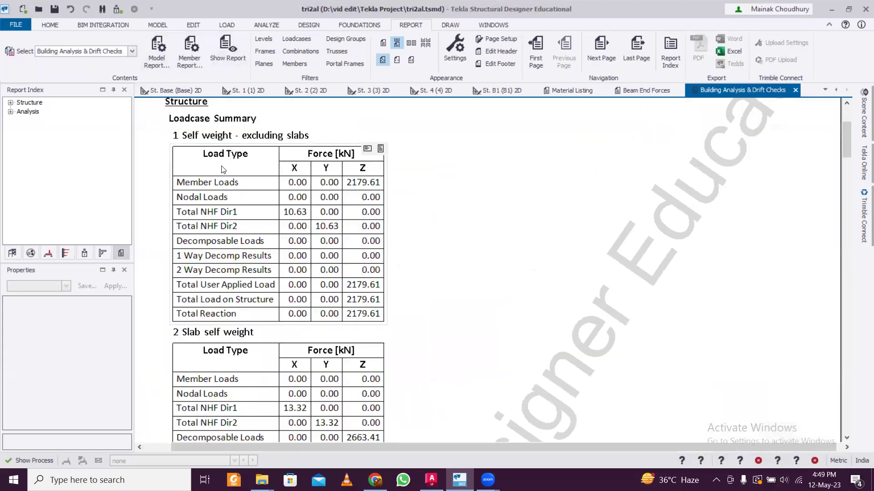
pyautogui.scroll(-3, 256, 177)
pyautogui.scroll(-10, 256, 177)
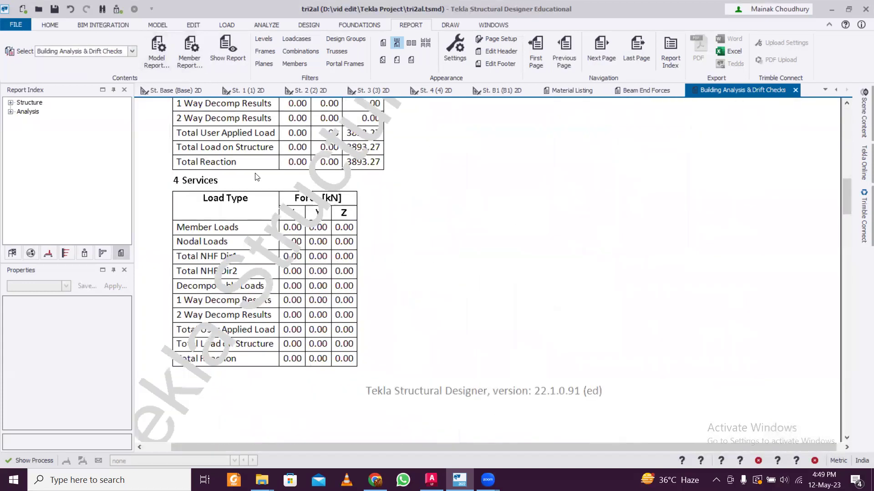
pyautogui.scroll(-12, 257, 176)
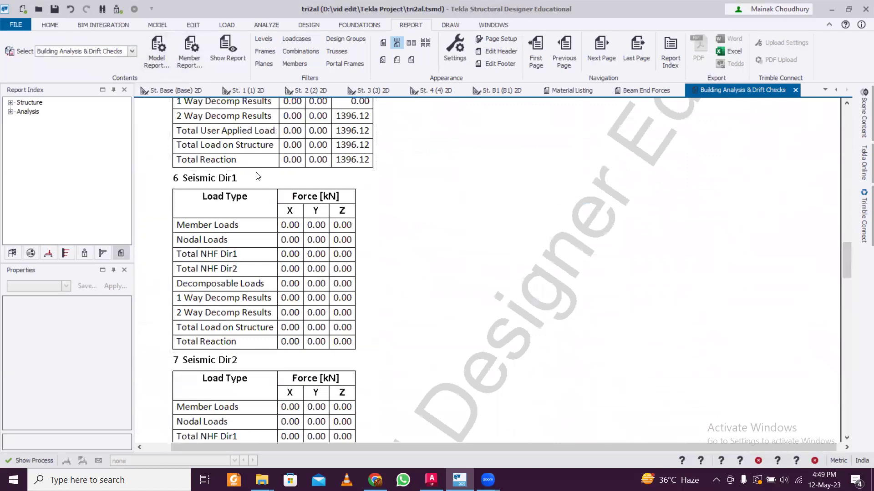
pyautogui.scroll(-9, 257, 176)
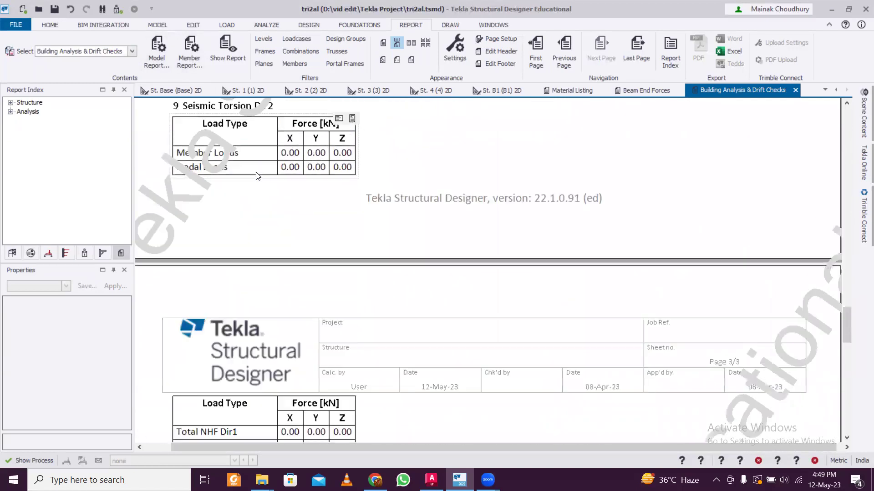
# Step: Examine the first-order linear sway table's twist and status for each level, and look back over the seismic loadcase tables
pyautogui.scroll(-4, 256, 171)
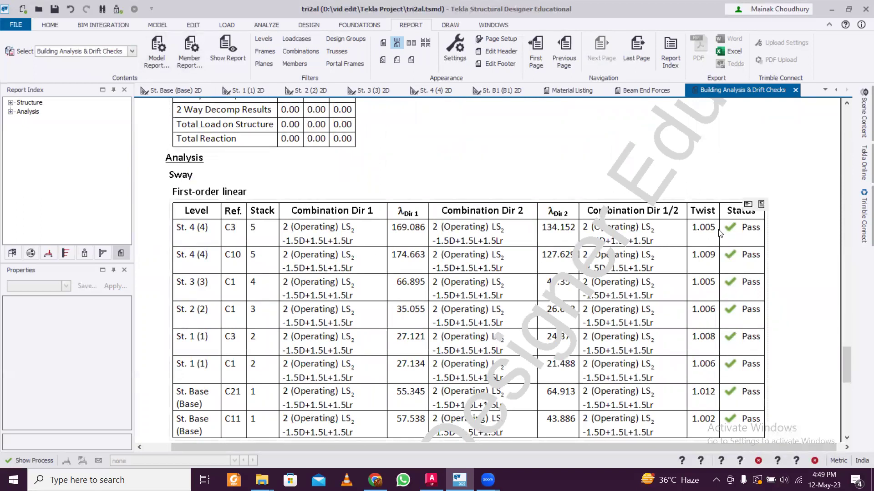
pyautogui.scroll(-2, 720, 234)
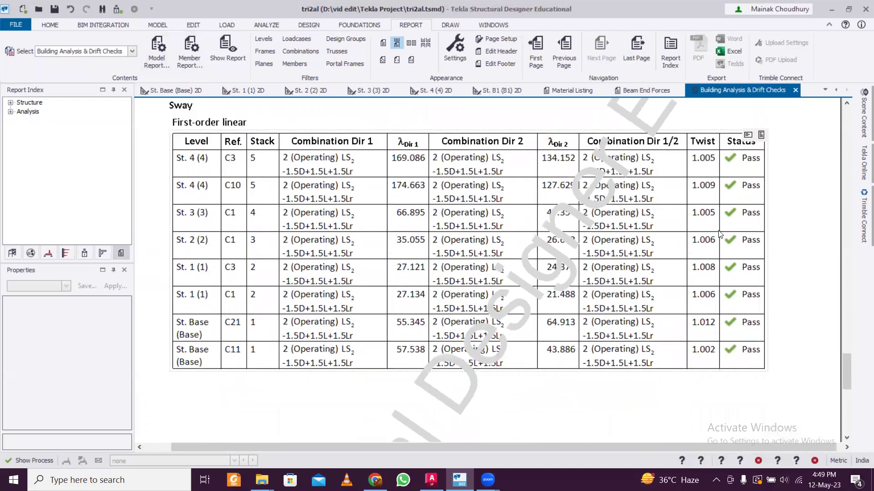
pyautogui.scroll(-2, 719, 234)
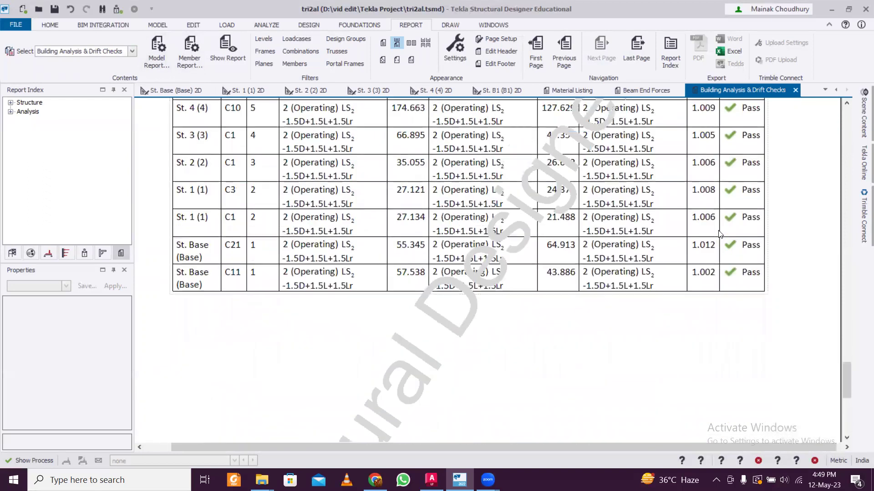
pyautogui.scroll(2, 720, 234)
pyautogui.scroll(2, 696, 205)
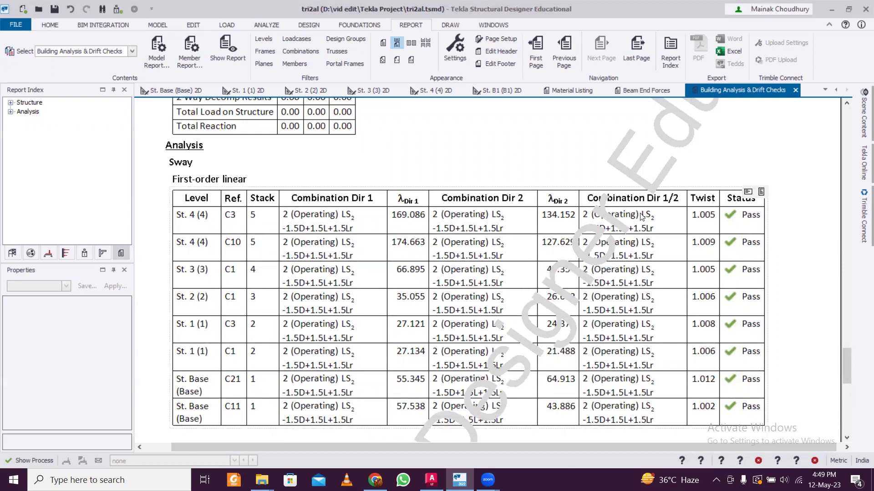
pyautogui.scroll(1, 698, 214)
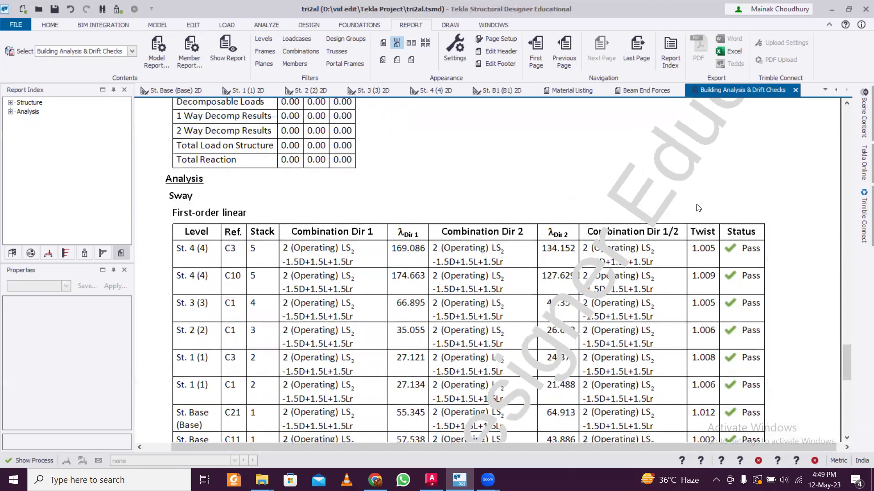
pyautogui.scroll(20, 698, 208)
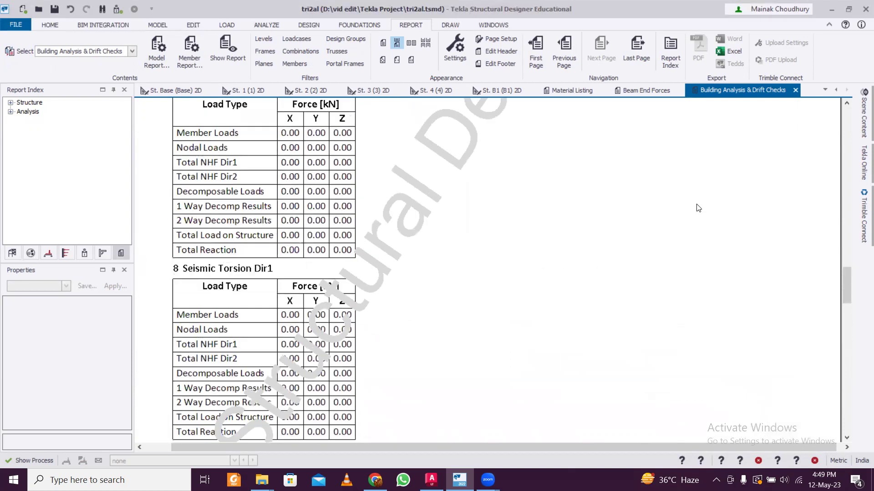
pyautogui.scroll(19, 699, 208)
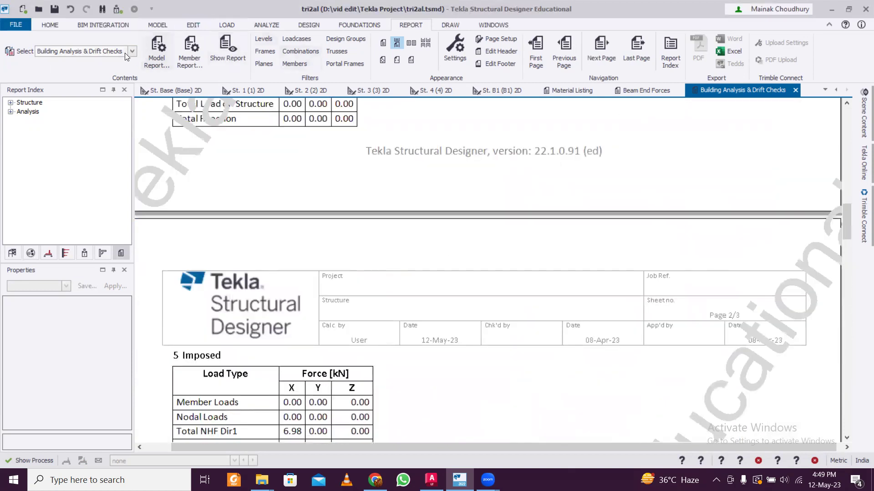
# Step: Select Building Design as the report type and generate that report
pyautogui.click(126, 52)
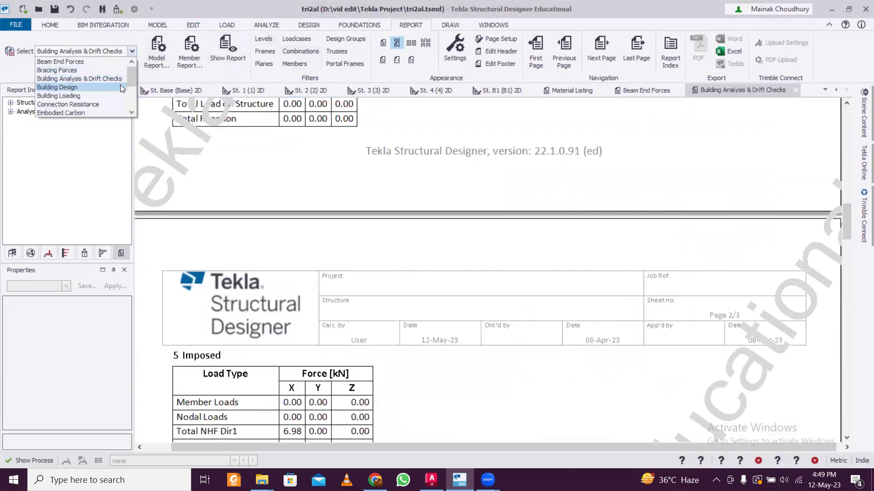
pyautogui.scroll(-2, 120, 85)
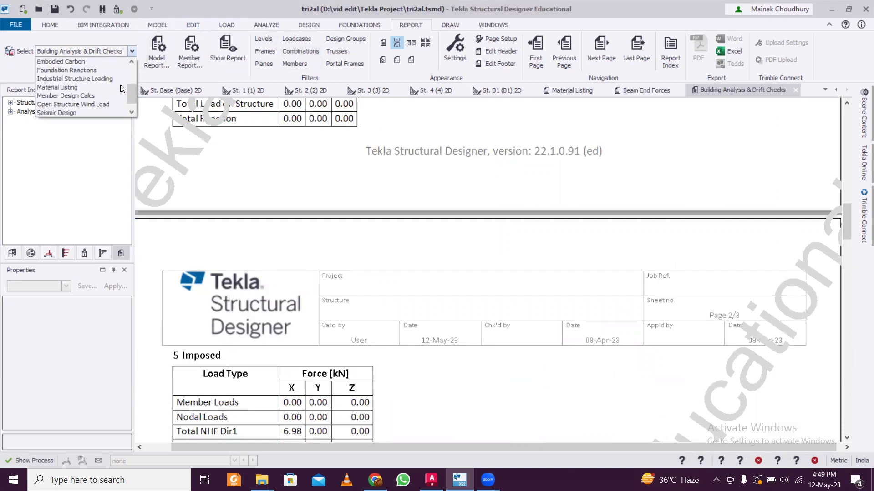
pyautogui.scroll(2, 109, 86)
pyautogui.click(109, 87)
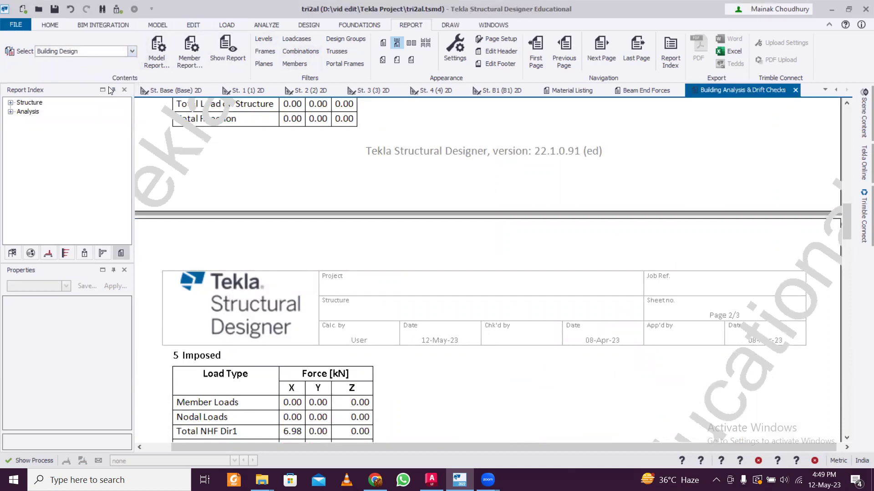
pyautogui.click(220, 52)
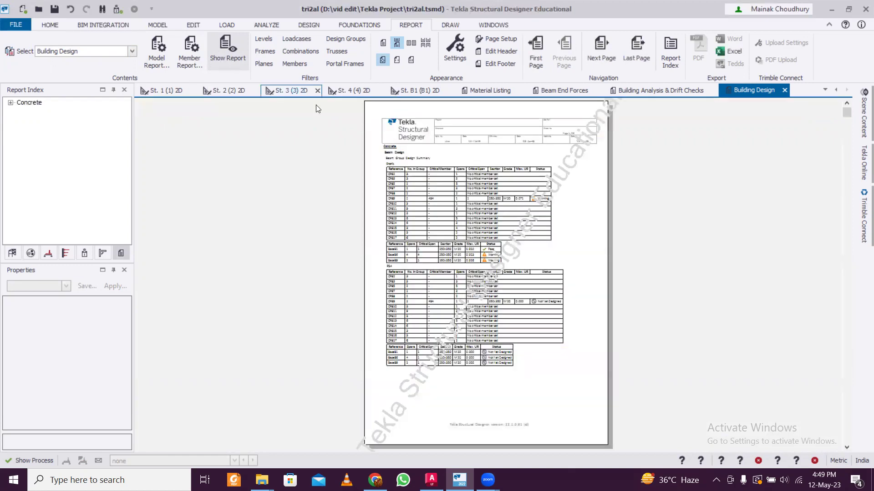
# Step: Examine the Static and RSA tables of the beam group design summary in the building design report
pyautogui.keyDown('ctrl'); pyautogui.scroll(2, 449, 211); pyautogui.keyUp('ctrl')
pyautogui.keyDown('ctrl'); pyautogui.scroll(1, 387, 225); pyautogui.keyUp('ctrl')
pyautogui.keyDown('ctrl'); pyautogui.scroll(1, 292, 216); pyautogui.keyUp('ctrl')
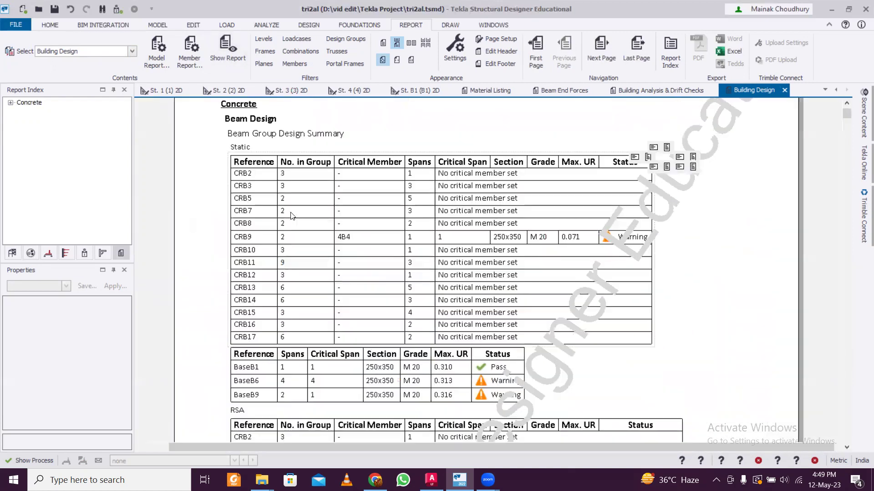
pyautogui.keyDown('ctrl'); pyautogui.scroll(1, 290, 213); pyautogui.keyUp('ctrl')
pyautogui.keyDown('ctrl'); pyautogui.scroll(-2, 290, 210); pyautogui.keyUp('ctrl')
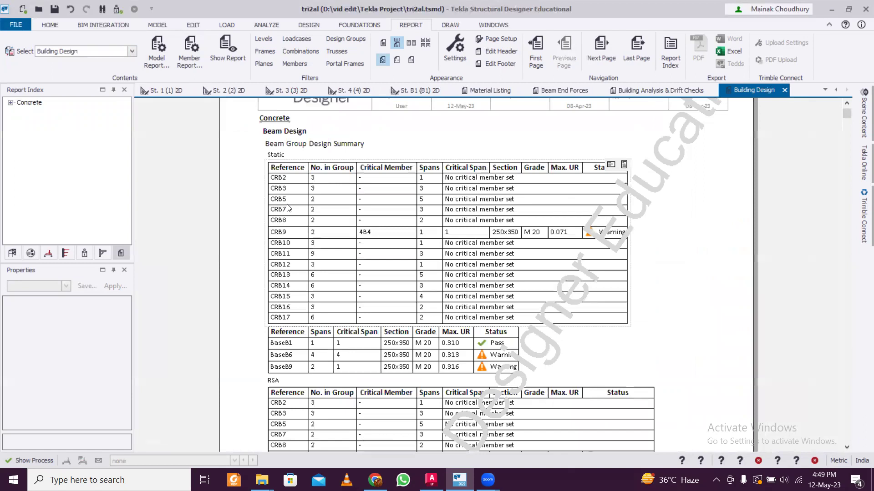
pyautogui.keyDown('ctrl'); pyautogui.scroll(1, 288, 208); pyautogui.keyUp('ctrl')
pyautogui.scroll(-8, 288, 208)
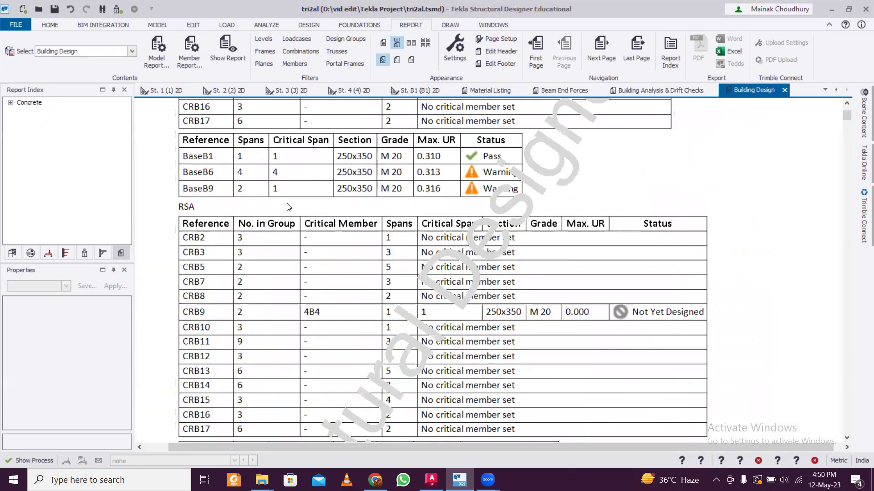
pyautogui.keyDown('ctrl'); pyautogui.scroll(1, 288, 207); pyautogui.keyUp('ctrl')
pyautogui.keyDown('ctrl'); pyautogui.scroll(1, 288, 207); pyautogui.keyUp('ctrl')
# Step: Review the BaseB1 reinforcement detail drawing, its cross-sections and its bending, shear and torsion design summaries
pyautogui.scroll(-6, 288, 206)
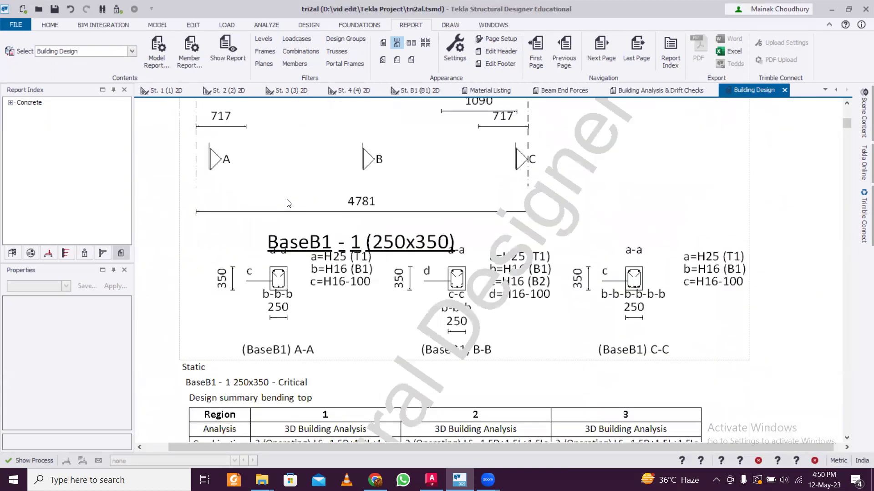
pyautogui.scroll(-3, 287, 203)
pyautogui.scroll(5, 287, 203)
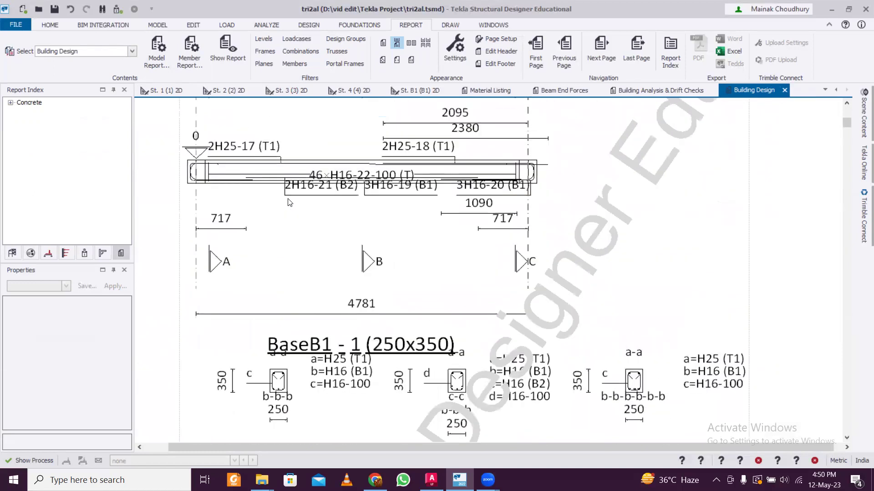
pyautogui.scroll(-11, 288, 201)
pyautogui.scroll(-10, 287, 200)
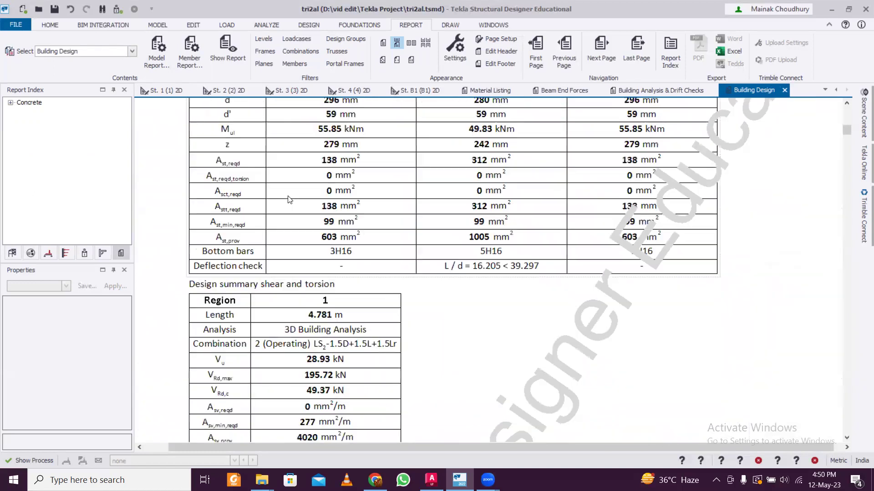
pyautogui.scroll(-12, 288, 200)
# Step: Inspect the BaseB6 reinforcement drawing up close and read through the design summary tables of its spans
pyautogui.keyDown('ctrl'); pyautogui.scroll(5, 158, 175); pyautogui.keyUp('ctrl')
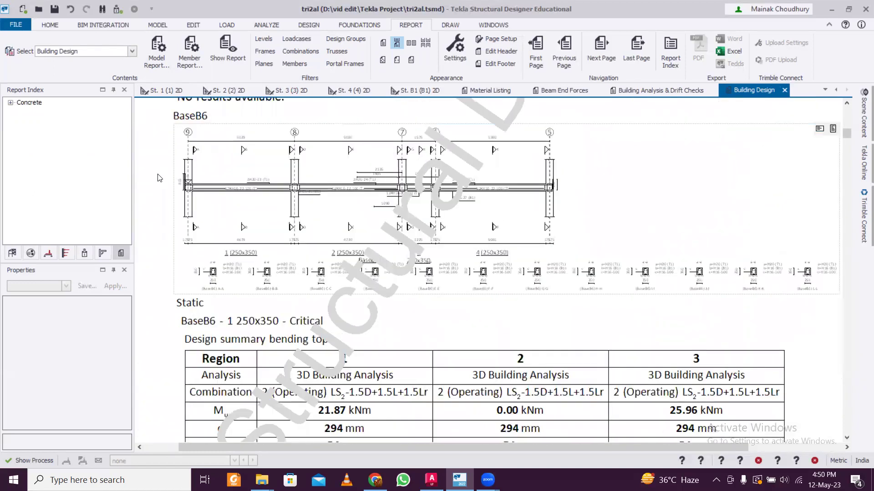
pyautogui.keyDown('ctrl'); pyautogui.scroll(1, 242, 178); pyautogui.keyUp('ctrl')
pyautogui.keyDown('ctrl'); pyautogui.scroll(-5, 242, 182); pyautogui.keyUp('ctrl')
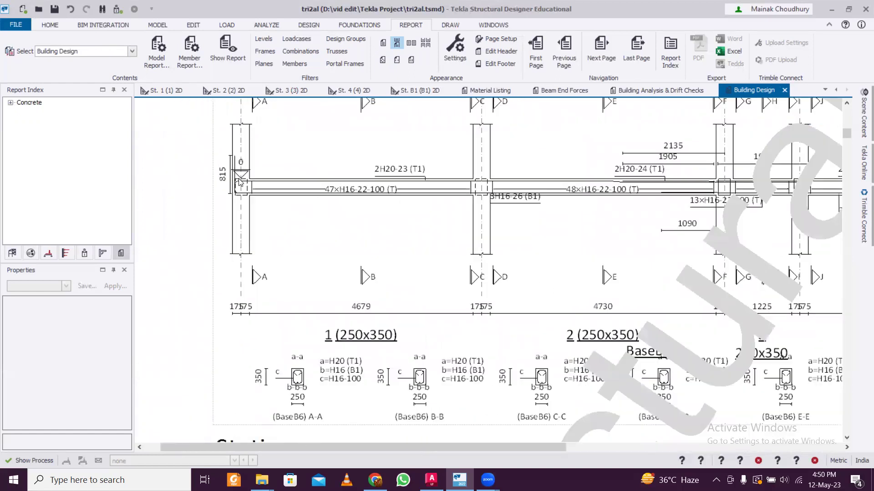
pyautogui.scroll(-2, 240, 181)
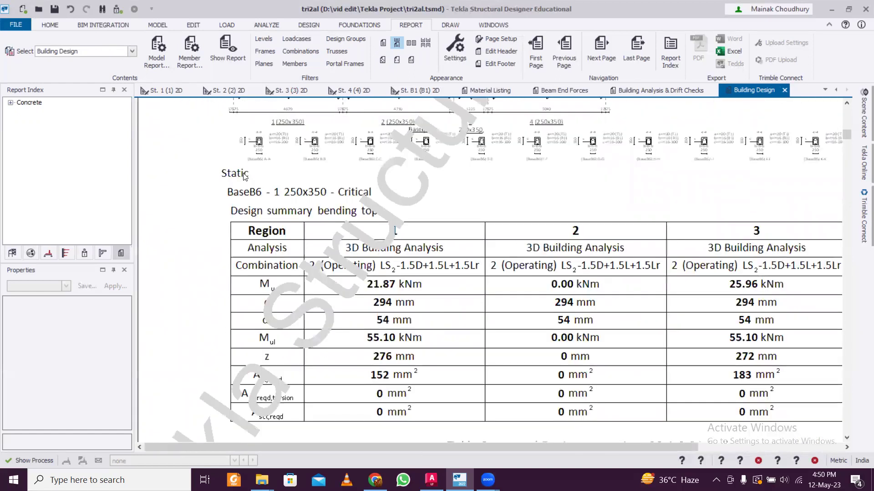
pyautogui.keyDown('ctrl'); pyautogui.scroll(-2, 244, 177); pyautogui.keyUp('ctrl')
pyautogui.scroll(-10, 244, 177)
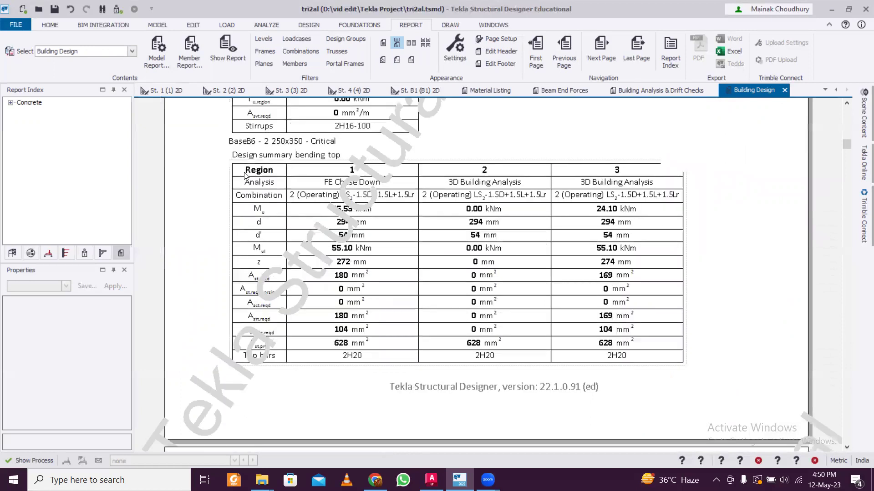
# Step: Review the reinforcement drawings and the bending, shear and torsion design summaries of the remaining beams, including BaseB9 and 4B4
pyautogui.scroll(-15, 245, 176)
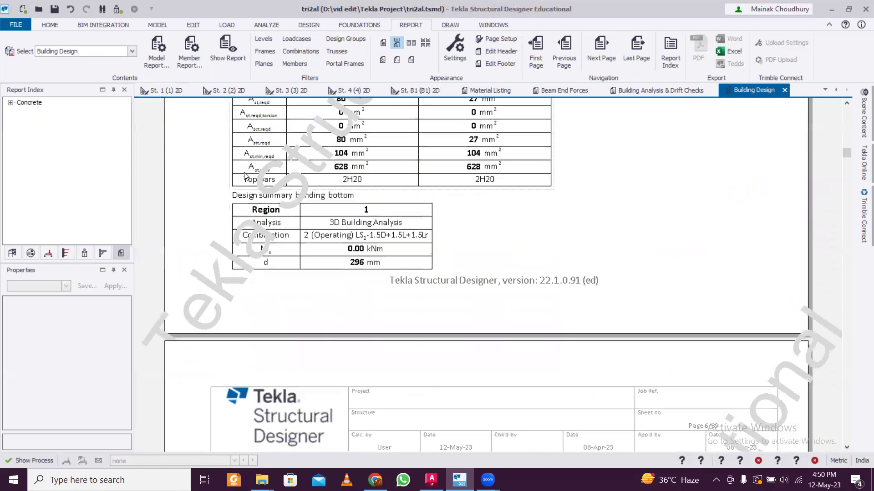
pyautogui.scroll(-15, 244, 177)
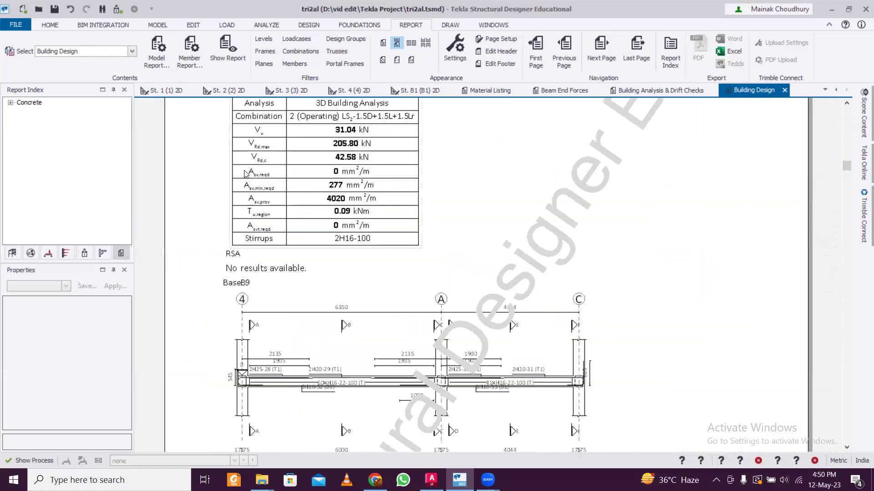
pyautogui.scroll(-15, 244, 174)
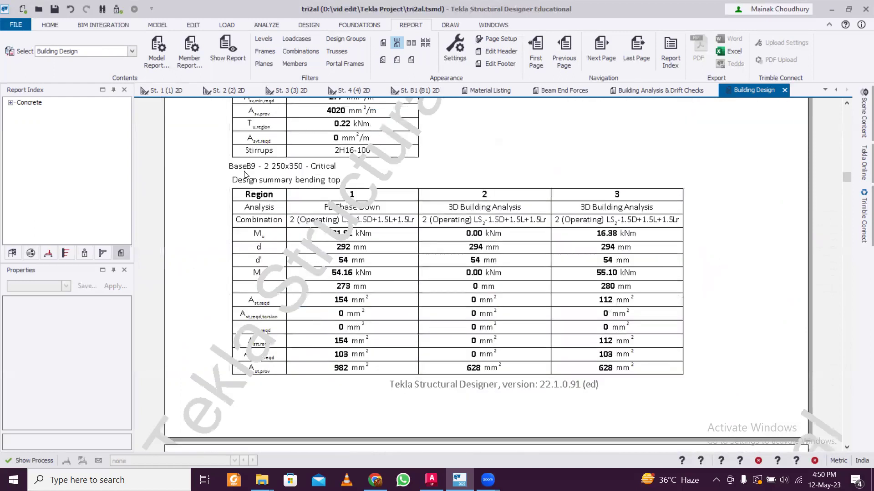
pyautogui.scroll(-15, 245, 175)
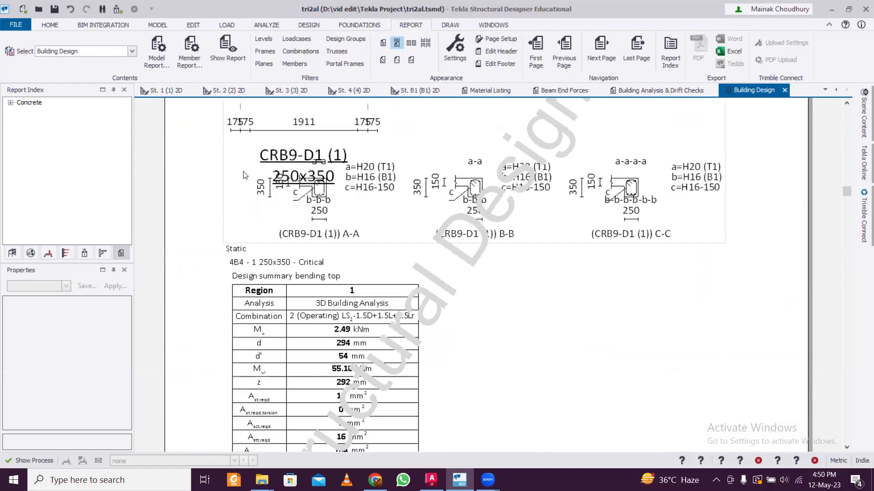
pyautogui.scroll(-12, 433, 225)
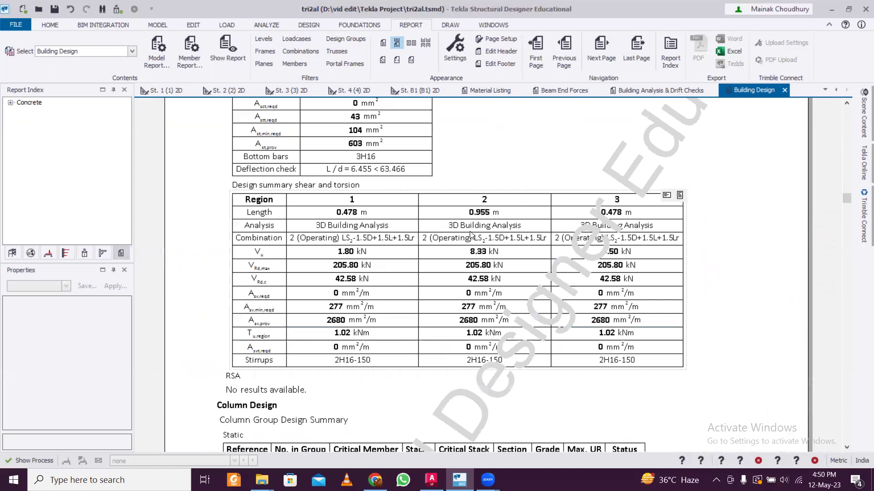
# Step: Examine the column design section: column reinforcement drawings, longitudinal bars and ties summaries, and their ratios and statuses
pyautogui.scroll(-10, 470, 235)
pyautogui.scroll(10, 472, 233)
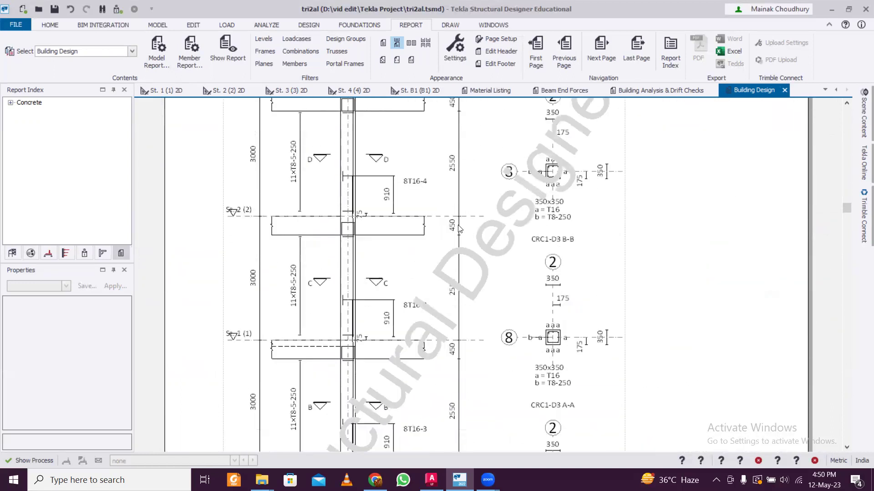
pyautogui.scroll(-5, 411, 220)
pyautogui.scroll(-10, 428, 229)
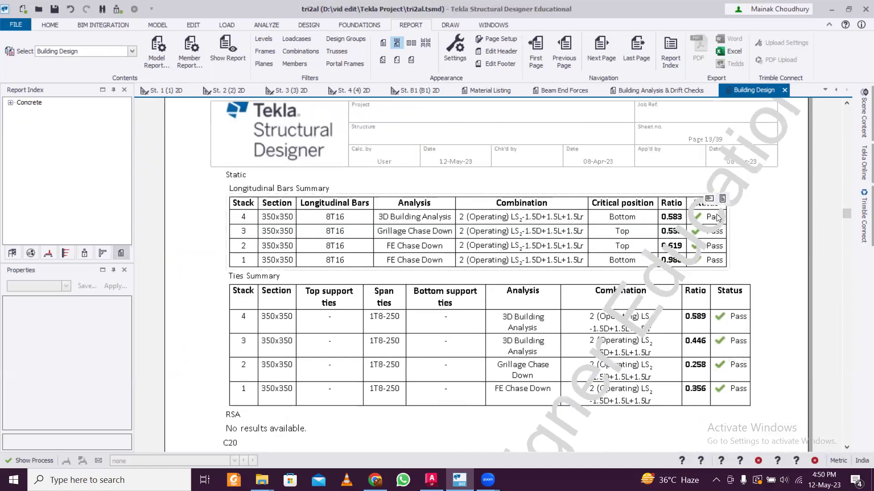
pyautogui.scroll(-2, 715, 229)
pyautogui.keyDown('ctrl'); pyautogui.scroll(3, 727, 203); pyautogui.keyUp('ctrl')
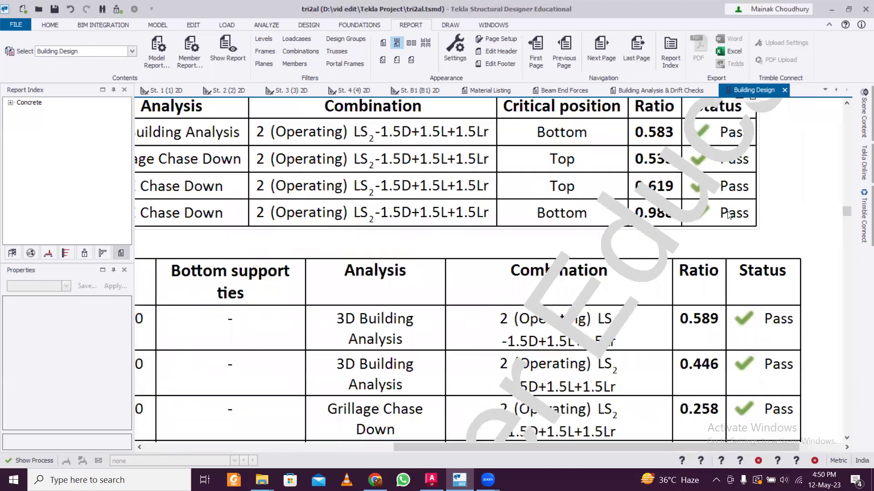
pyautogui.keyDown('ctrl'); pyautogui.scroll(-3, 728, 214); pyautogui.keyUp('ctrl')
pyautogui.scroll(3, 726, 220)
pyautogui.scroll(-3, 726, 227)
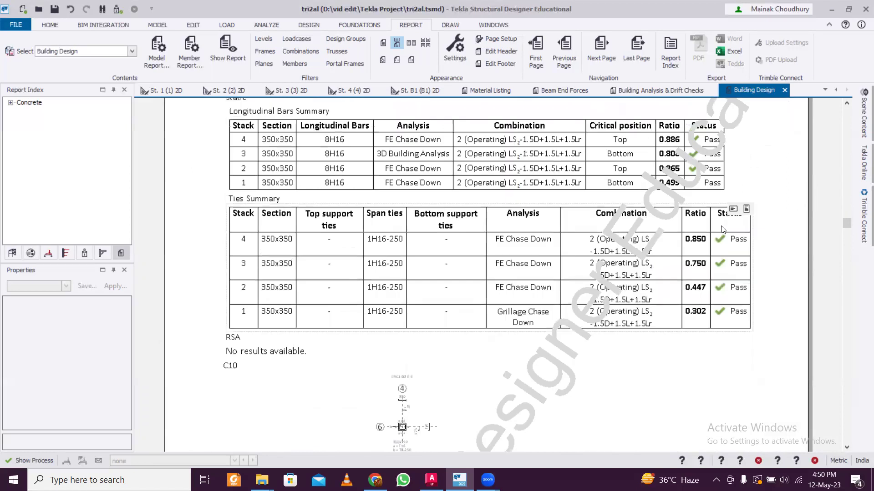
pyautogui.scroll(-3, 723, 227)
pyautogui.scroll(-10, 723, 227)
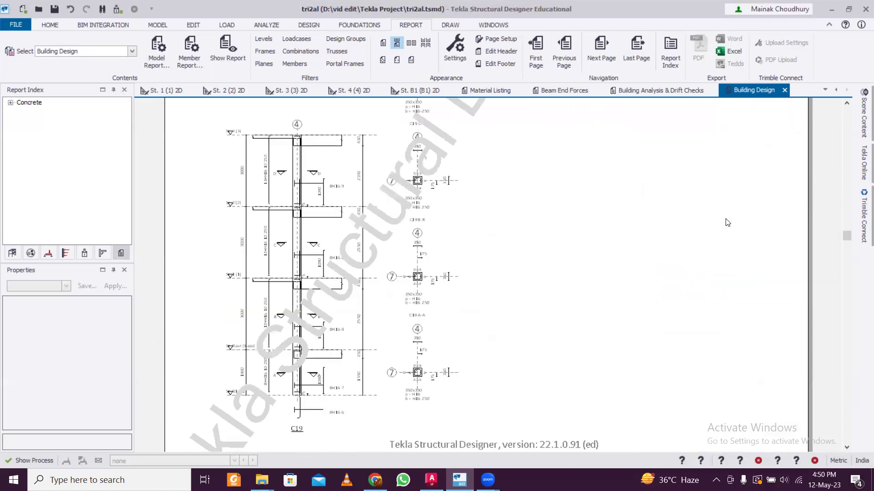
pyautogui.keyDown('ctrl'); pyautogui.scroll(3, 727, 221); pyautogui.keyUp('ctrl')
# Step: Review the pile cap drawings of PC 65 and PC 64 and PC 65's axial, bending, shear and punching summaries
pyautogui.moveTo(849, 241); pyautogui.dragTo(828, 408)
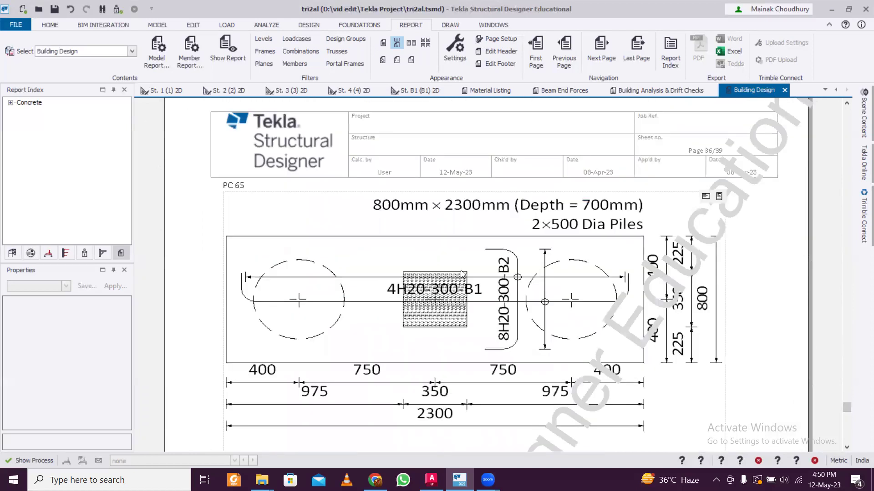
pyautogui.scroll(-2, 462, 274)
pyautogui.scroll(-15, 461, 274)
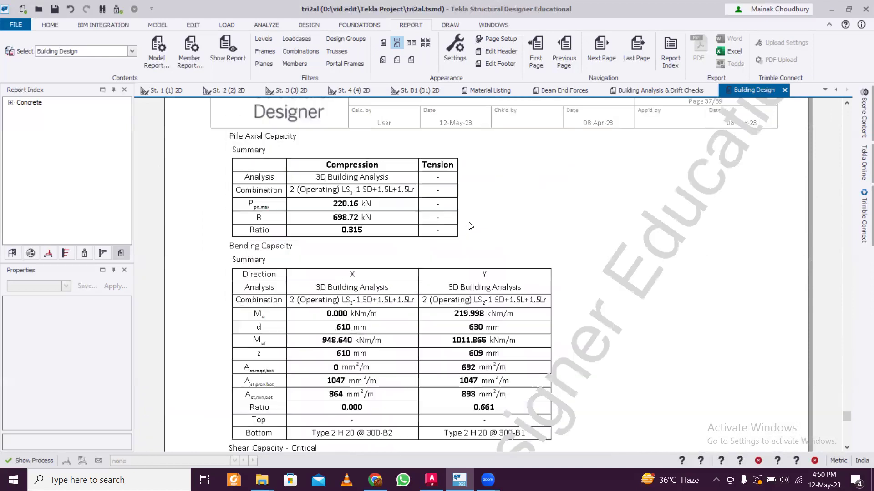
pyautogui.scroll(-5, 231, 102)
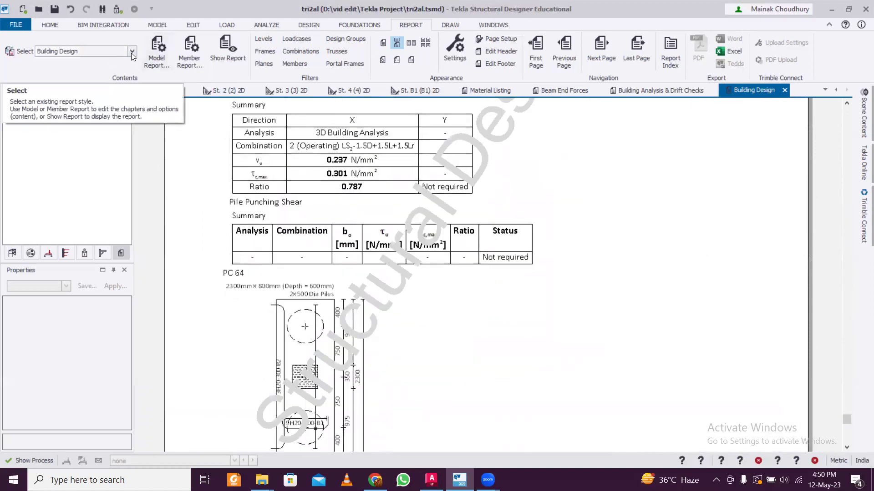
pyautogui.scroll(-5, 145, 58)
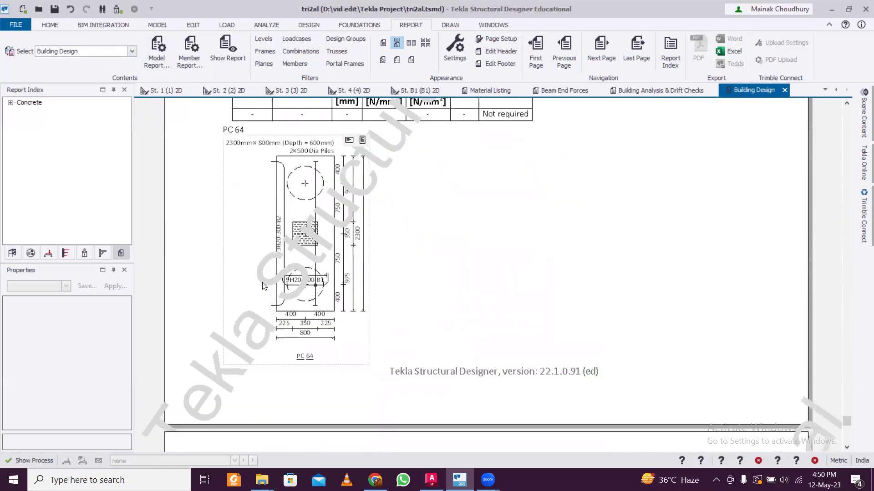
# Step: Select Building Loading as the report type and generate that report
pyautogui.click(114, 51)
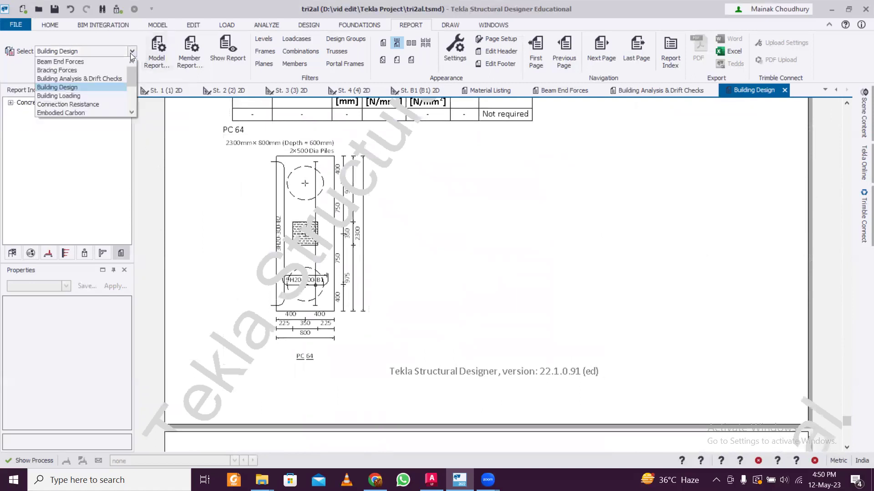
pyautogui.click(104, 95)
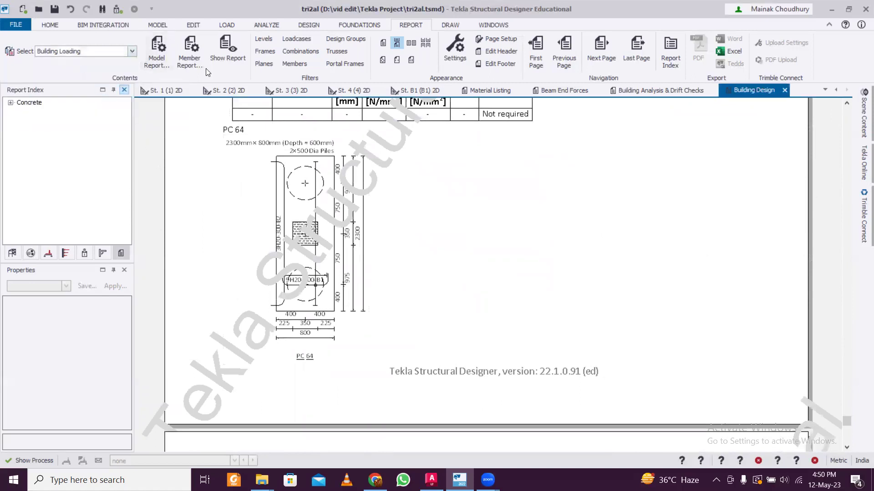
pyautogui.click(229, 56)
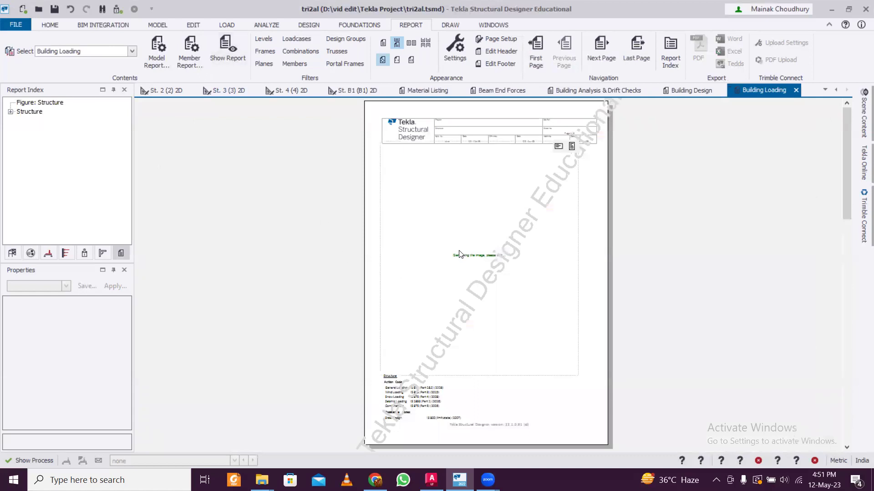
# Step: Inspect the 3D structure figure on the first page of the building loading report up close
pyautogui.keyDown('ctrl'); pyautogui.scroll(4, 459, 248); pyautogui.keyUp('ctrl')
pyautogui.keyDown('ctrl'); pyautogui.scroll(1, 460, 248); pyautogui.keyUp('ctrl')
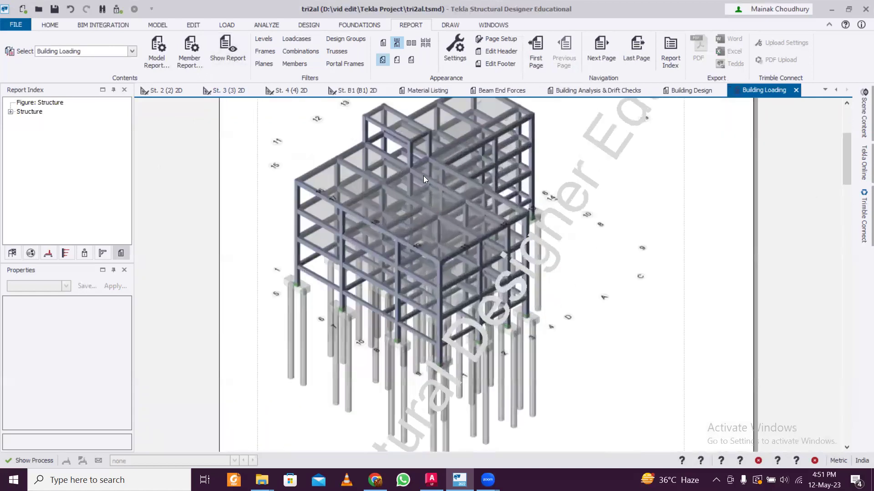
pyautogui.scroll(-3, 440, 200)
pyautogui.keyDown('ctrl'); pyautogui.scroll(1, 437, 199); pyautogui.keyUp('ctrl')
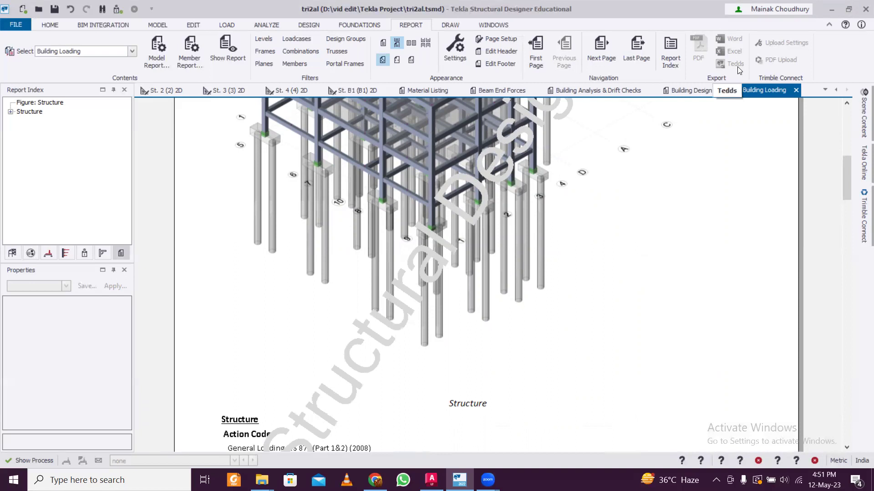
# Step: Skim the whole building loading report, including its action and resistance codes, and return to the Combinations table
pyautogui.scroll(-10, 550, 188)
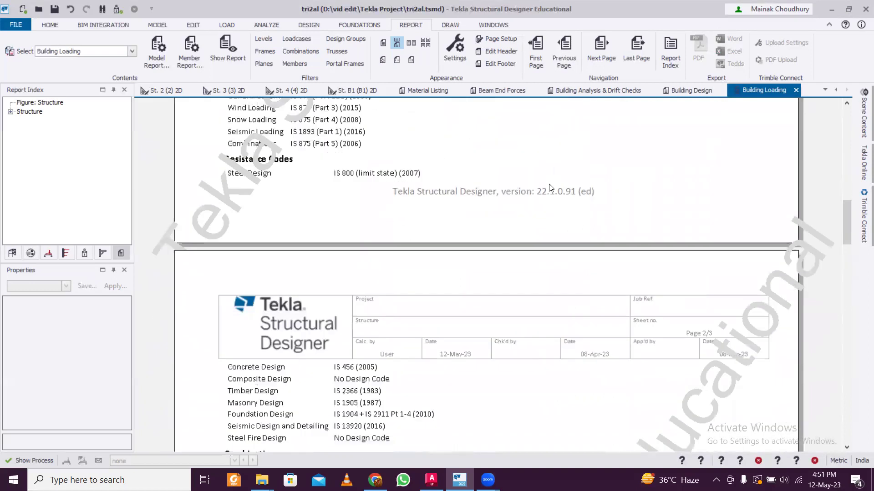
pyautogui.scroll(-15, 551, 187)
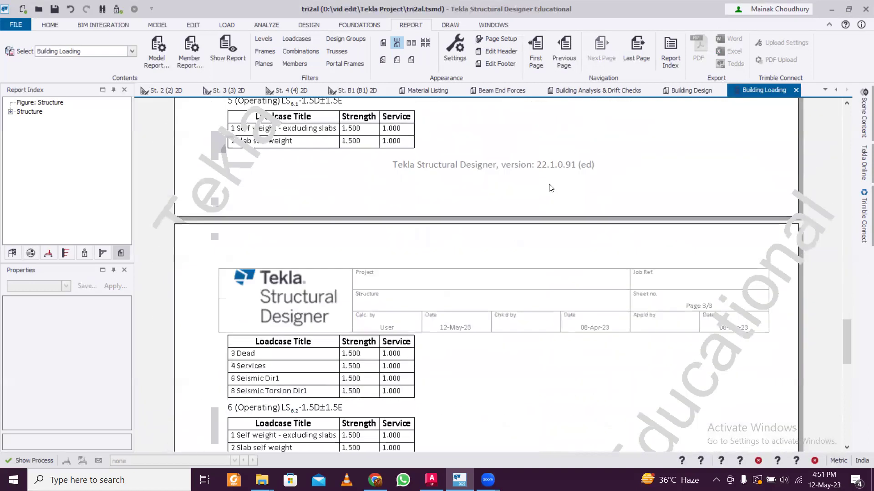
pyautogui.scroll(-10, 551, 188)
pyautogui.scroll(8, 548, 184)
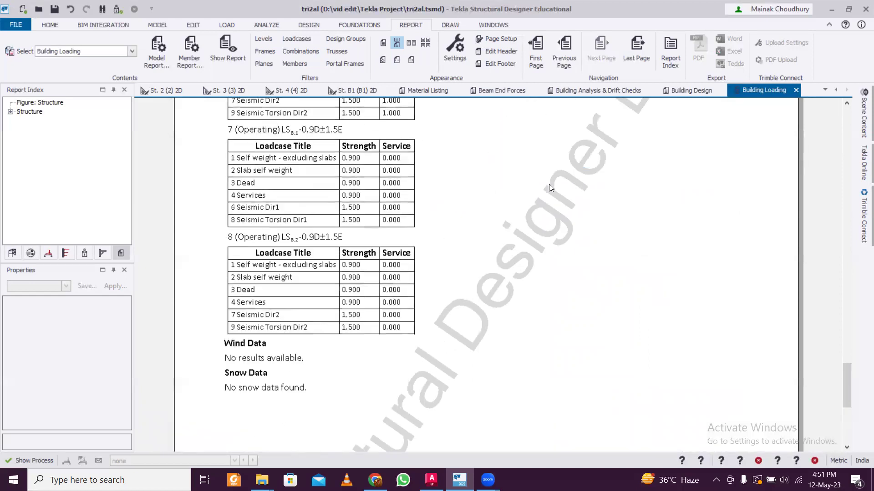
pyautogui.scroll(6, 326, 180)
pyautogui.scroll(12, 326, 179)
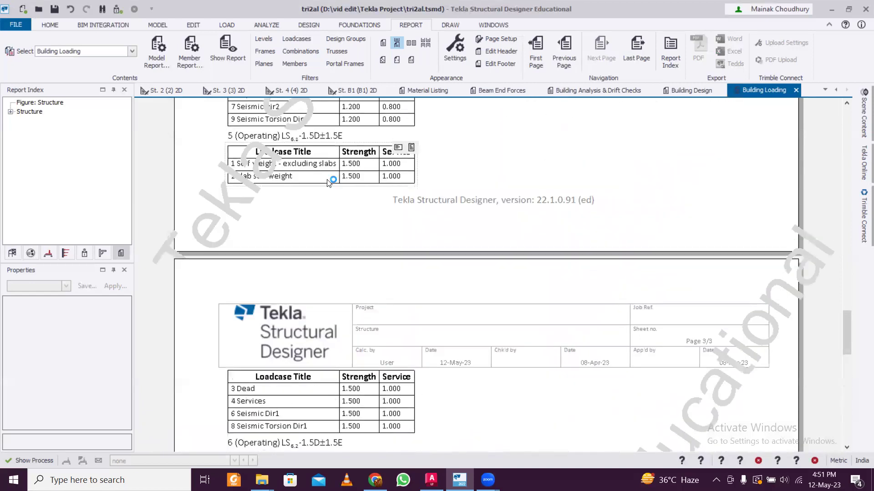
pyautogui.scroll(4, 330, 182)
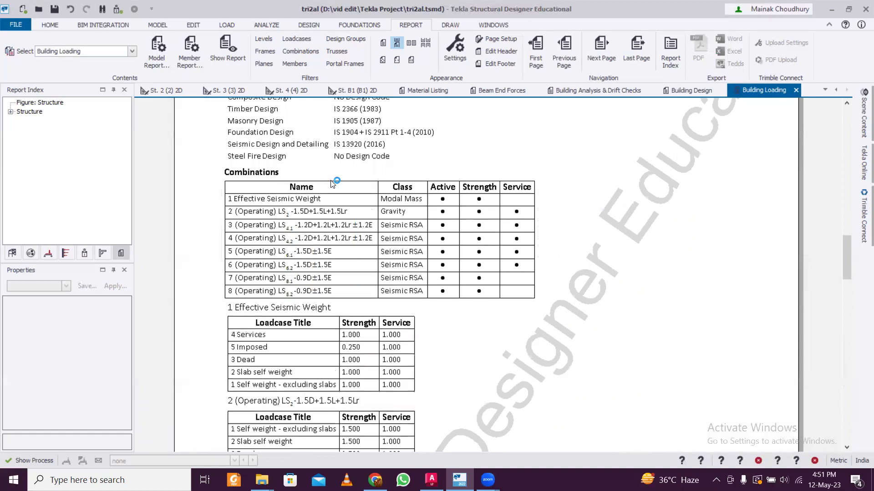
# Step: Read the Combinations table and examine the strength and service factors of load combinations 1 to 4
pyautogui.scroll(-3, 336, 184)
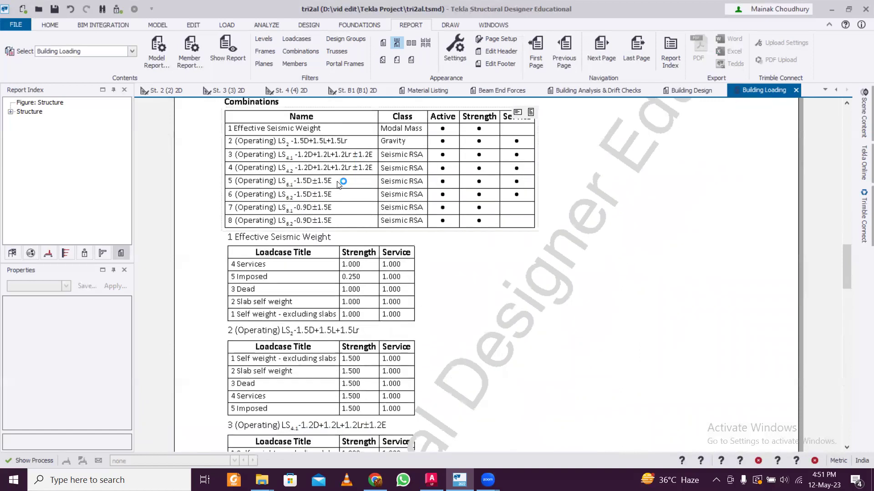
pyautogui.scroll(-6, 336, 185)
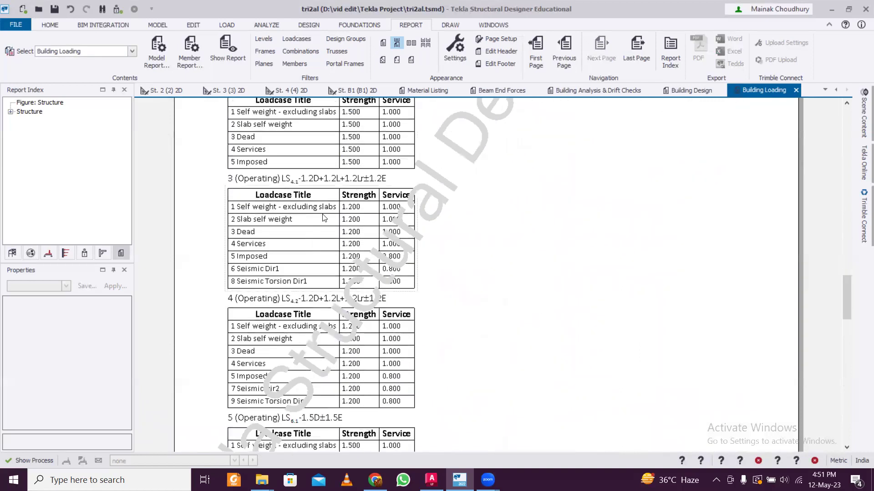
pyautogui.scroll(-1, 287, 270)
pyautogui.keyDown('ctrl'); pyautogui.scroll(1, 266, 256); pyautogui.keyUp('ctrl')
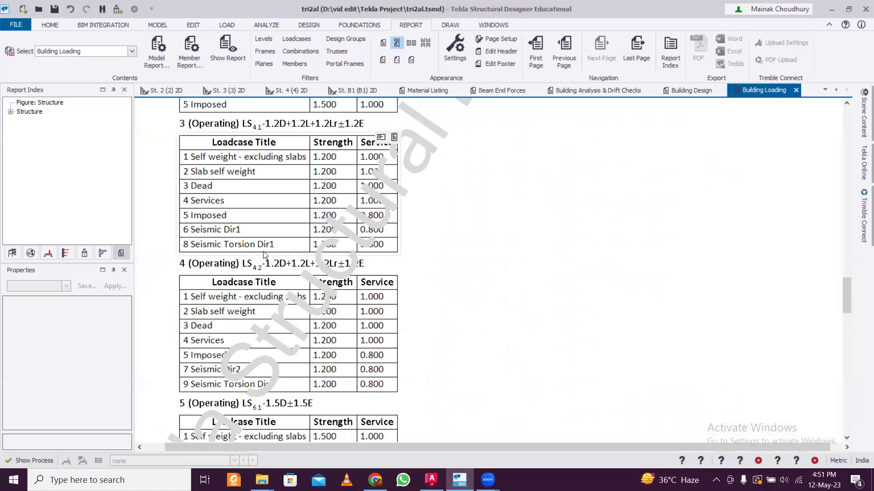
pyautogui.keyDown('ctrl'); pyautogui.scroll(1, 265, 254); pyautogui.keyUp('ctrl')
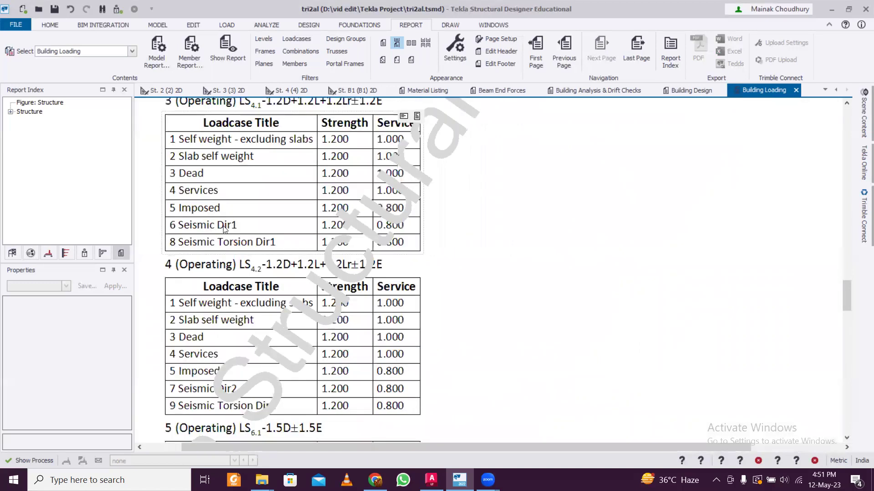
pyautogui.keyDown('ctrl'); pyautogui.scroll(-1, 224, 229); pyautogui.keyUp('ctrl')
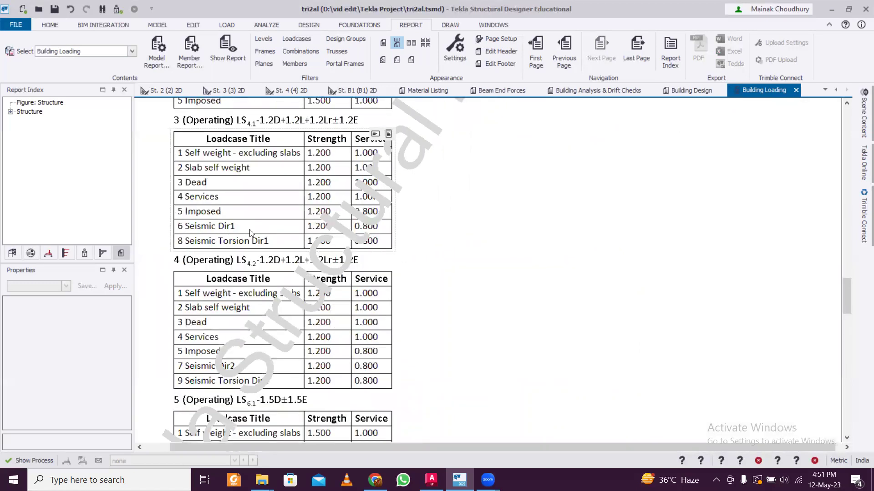
pyautogui.scroll(-1, 323, 225)
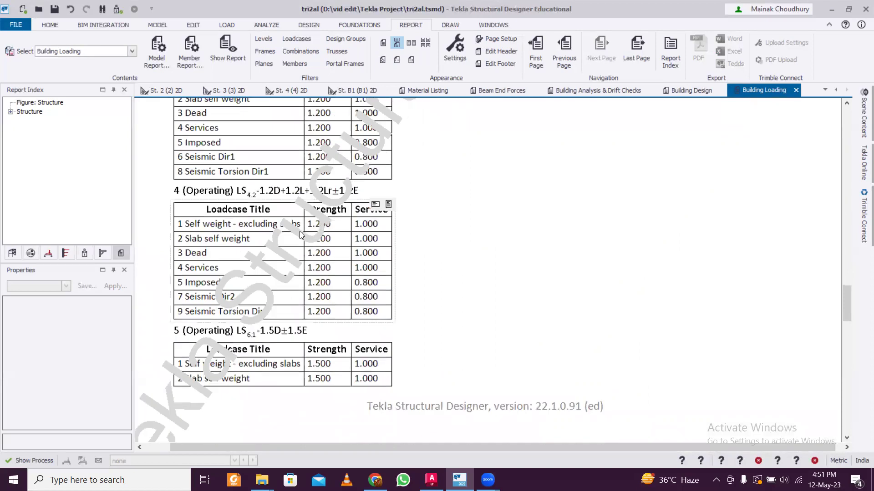
# Step: Review the loadcase factors of combinations 5 to 8 and the Wind Data and Snow Data sections
pyautogui.scroll(-2, 299, 235)
pyautogui.scroll(-12, 299, 235)
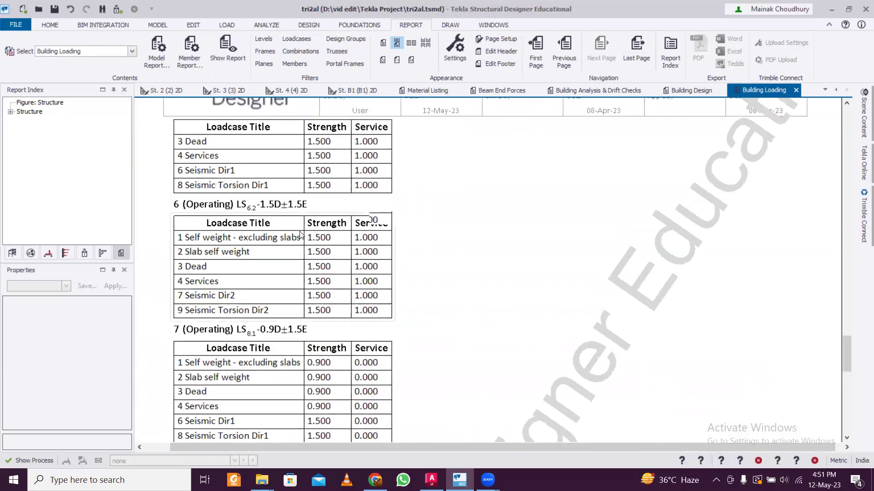
pyautogui.scroll(-2, 299, 236)
pyautogui.scroll(3, 291, 239)
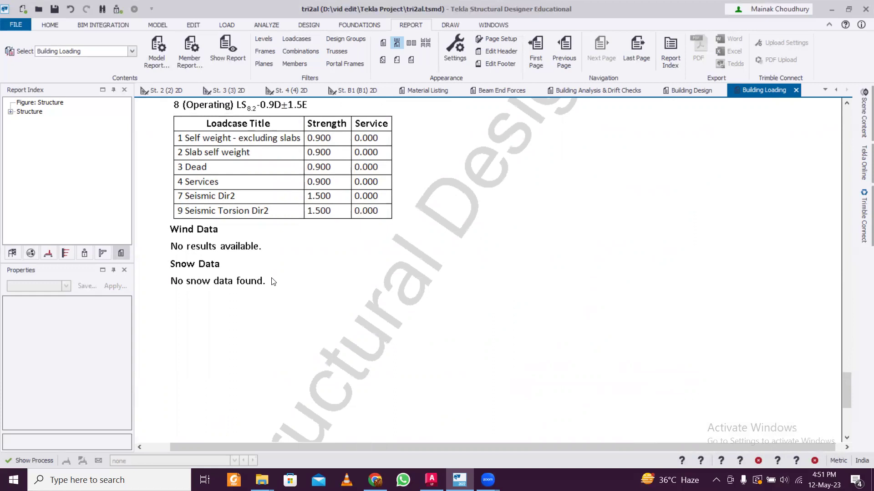
pyautogui.scroll(8, 271, 255)
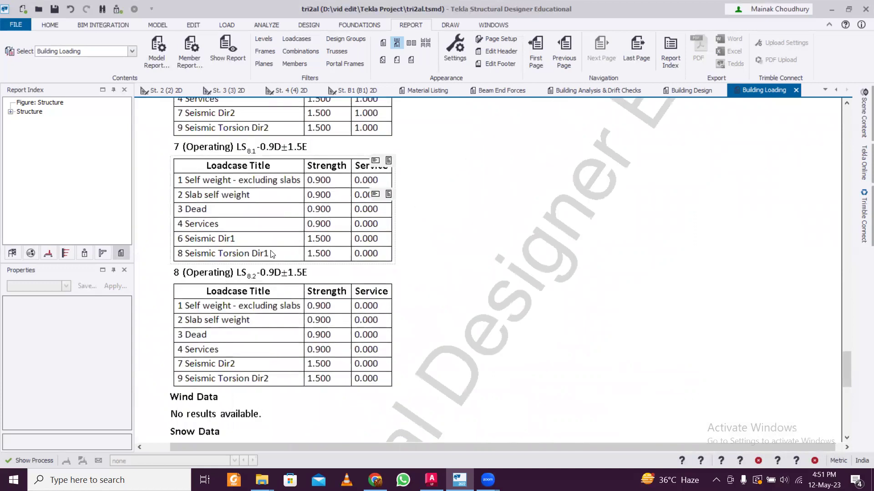
pyautogui.scroll(-8, 269, 254)
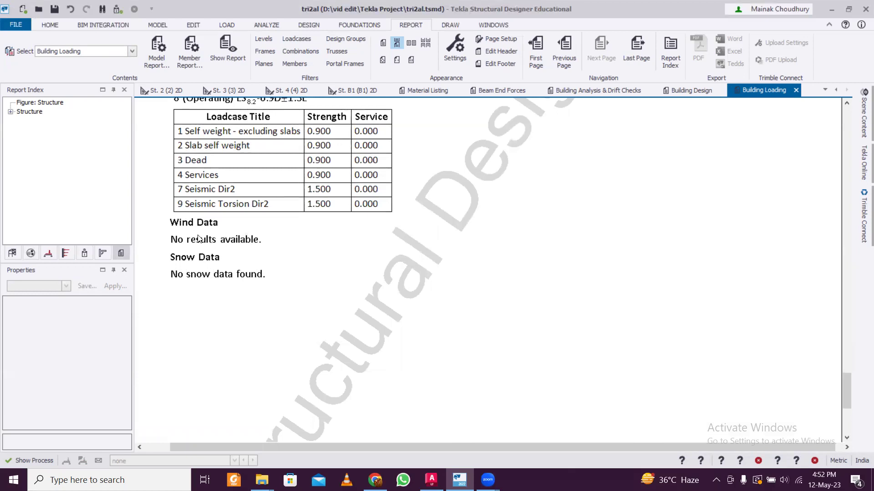
# Step: Generate the Embodied Carbon report for the building
pyautogui.click(131, 52)
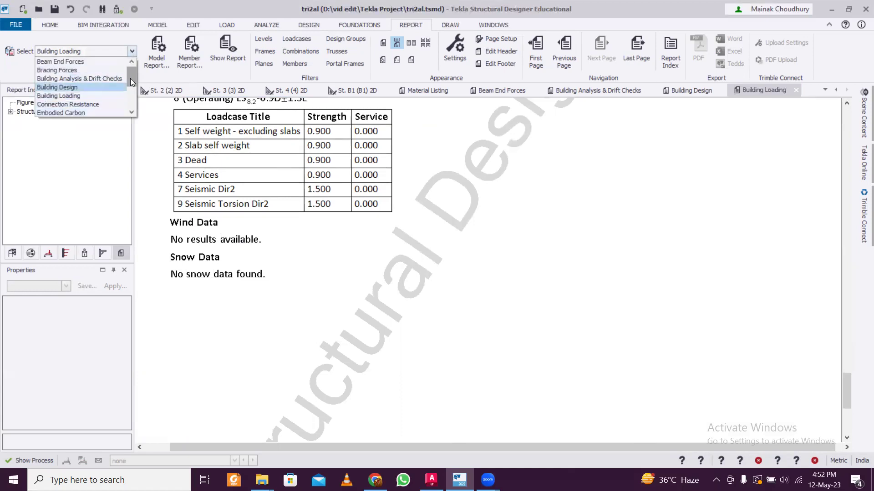
pyautogui.scroll(-1, 132, 87)
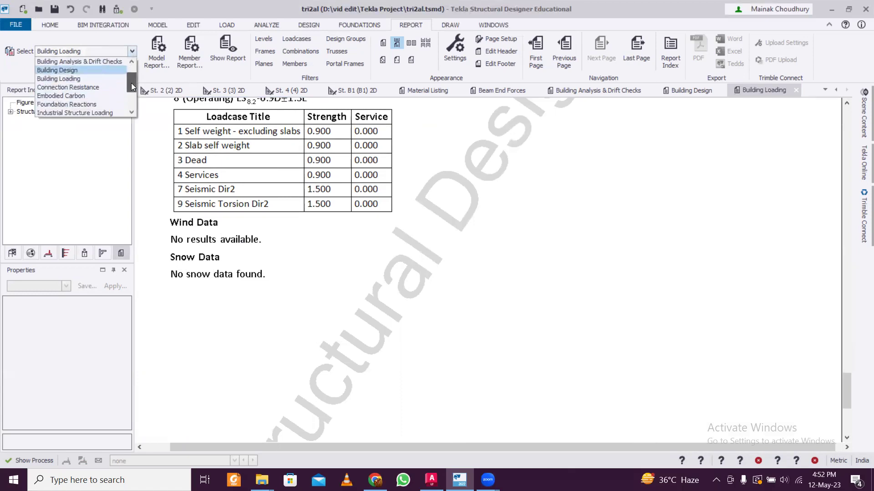
pyautogui.click(95, 96)
pyautogui.click(226, 55)
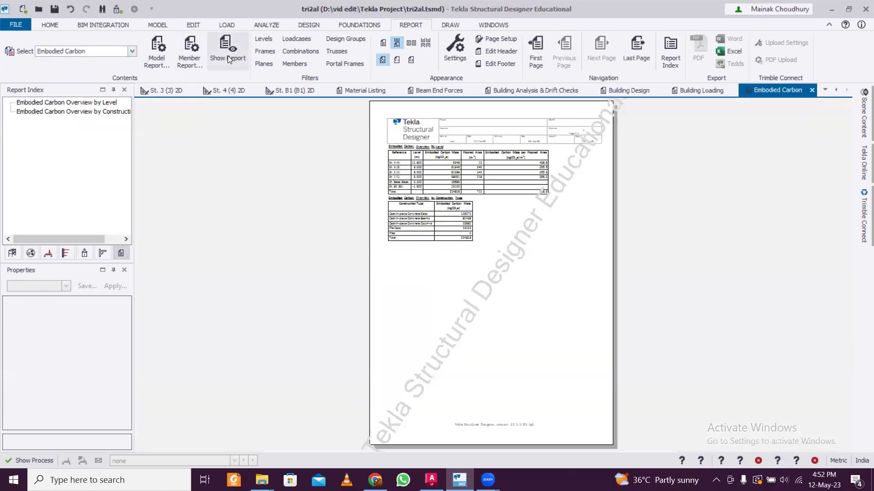
# Step: Examine the embodied carbon overview tables by level and by construction type
pyautogui.keyDown('ctrl'); pyautogui.scroll(5, 294, 163); pyautogui.keyUp('ctrl')
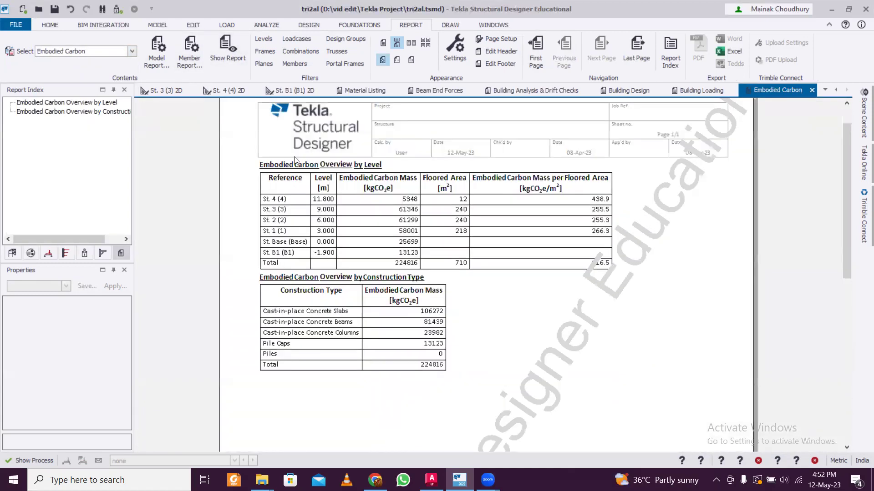
pyautogui.scroll(-3, 293, 163)
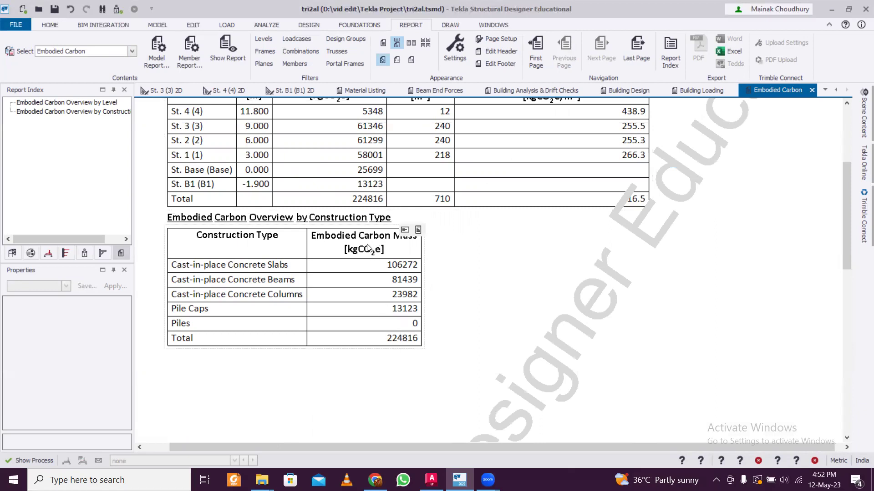
pyautogui.scroll(3, 366, 254)
pyautogui.scroll(1, 366, 257)
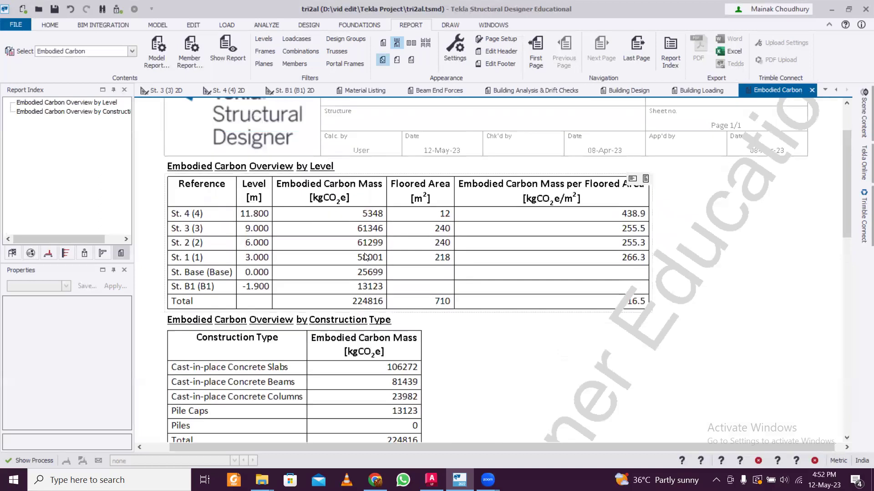
pyautogui.scroll(-2, 126, 73)
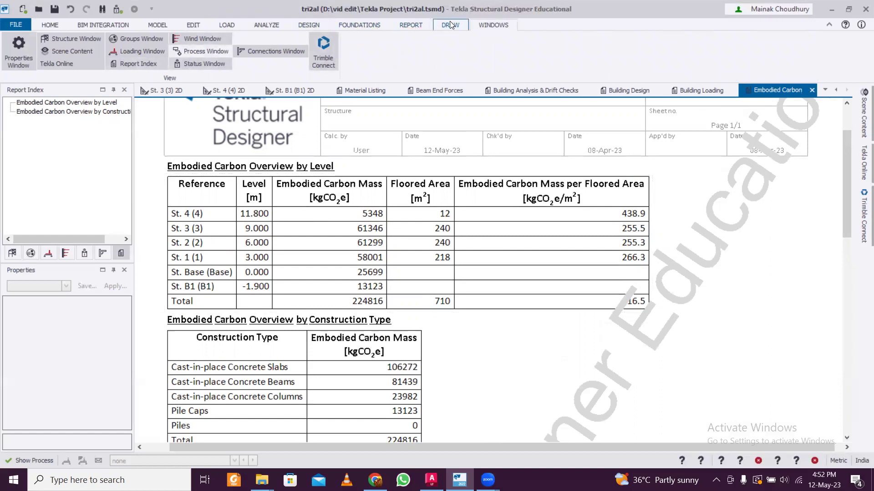
# Step: Generate the Foundation Reactions report for the building
pyautogui.click(409, 25)
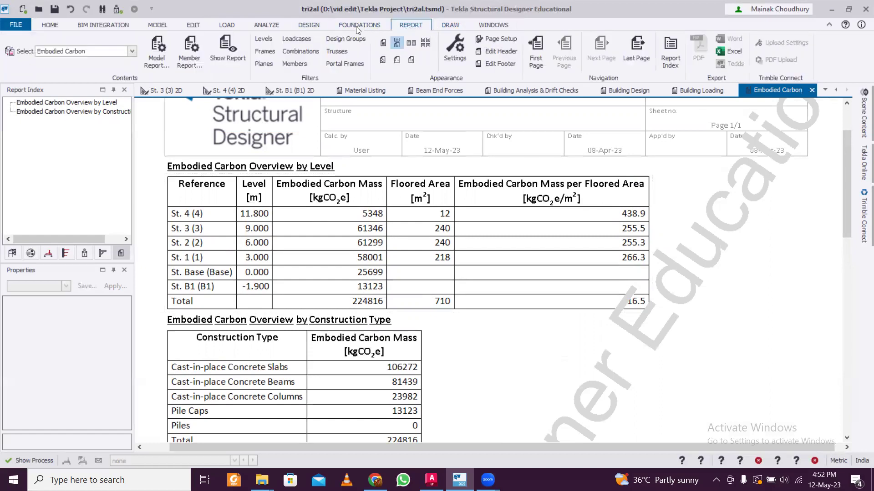
pyautogui.click(134, 52)
pyautogui.moveTo(134, 78); pyautogui.dragTo(135, 92)
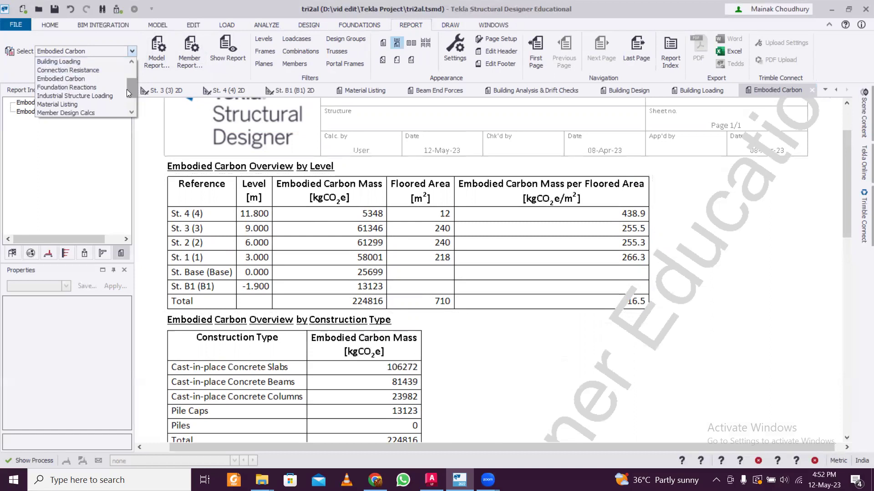
pyautogui.click(101, 86)
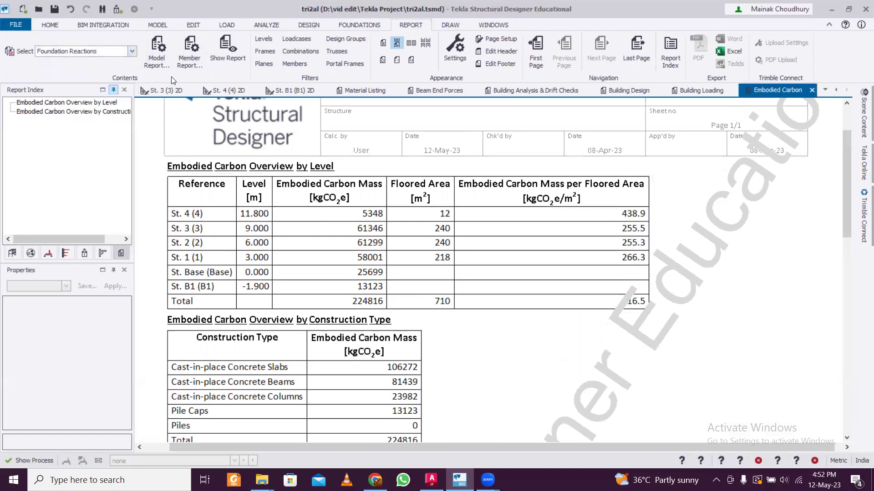
pyautogui.click(228, 50)
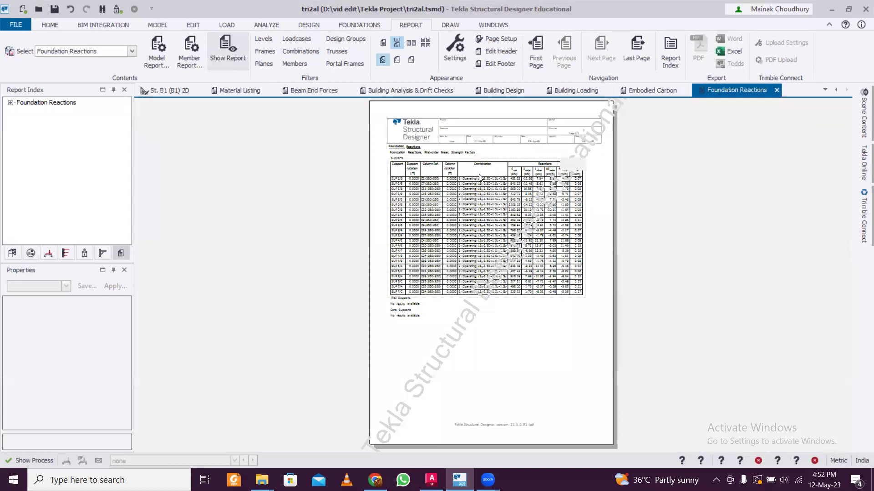
# Step: Read the foundation reactions report up close, from the Supports table through the Wall Supports and Core Supports sections
pyautogui.keyDown('ctrl'); pyautogui.scroll(3, 480, 176); pyautogui.keyUp('ctrl')
pyautogui.keyDown('ctrl'); pyautogui.scroll(1, 480, 176); pyautogui.keyUp('ctrl')
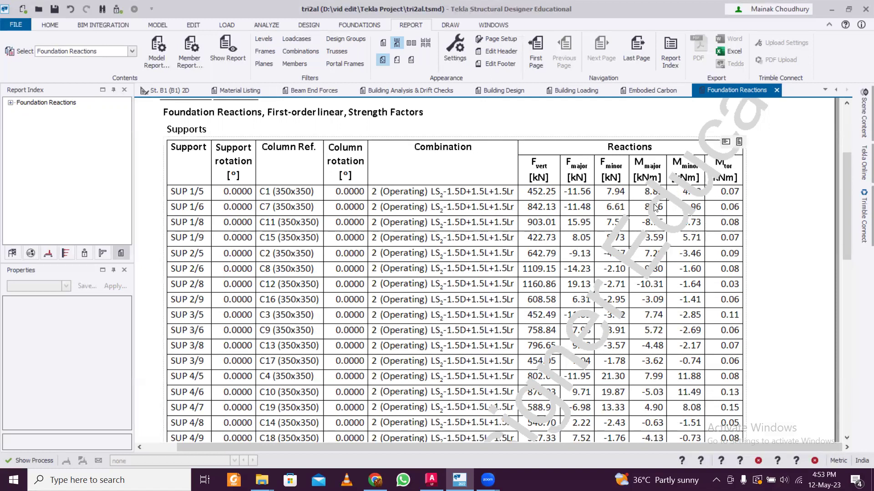
pyautogui.scroll(-10, 496, 214)
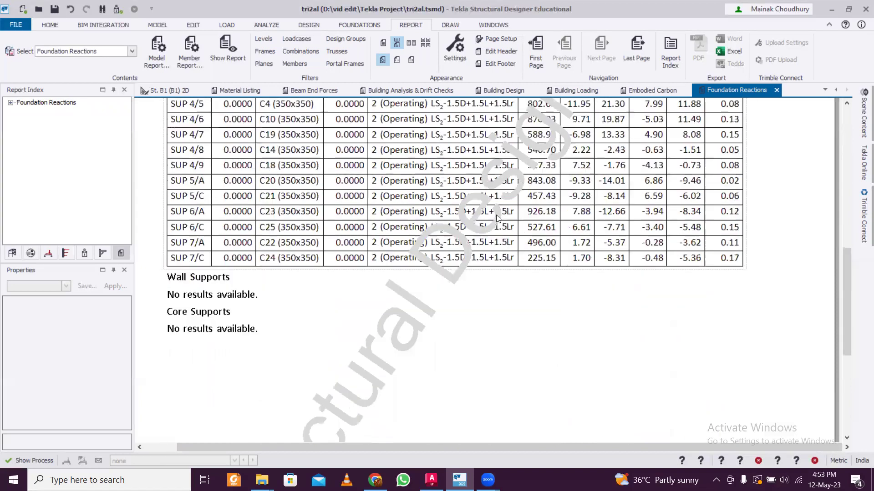
pyautogui.scroll(3, 498, 219)
pyautogui.scroll(-8, 498, 218)
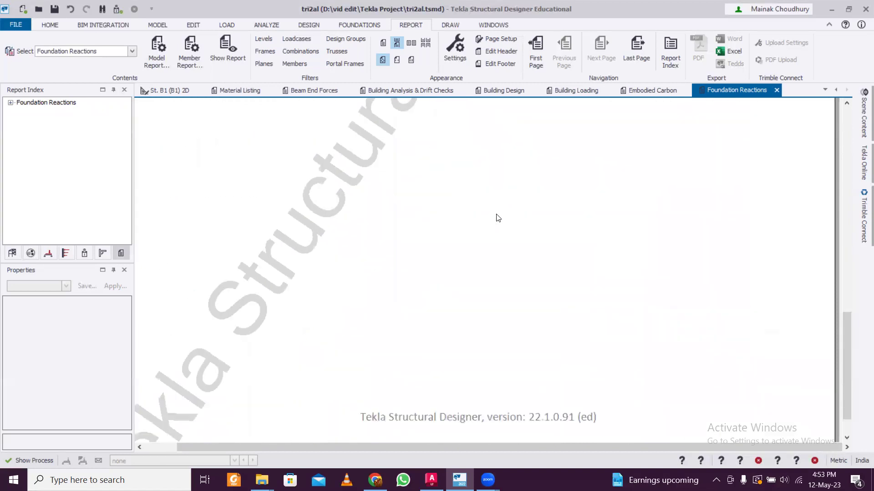
pyautogui.scroll(20, 498, 218)
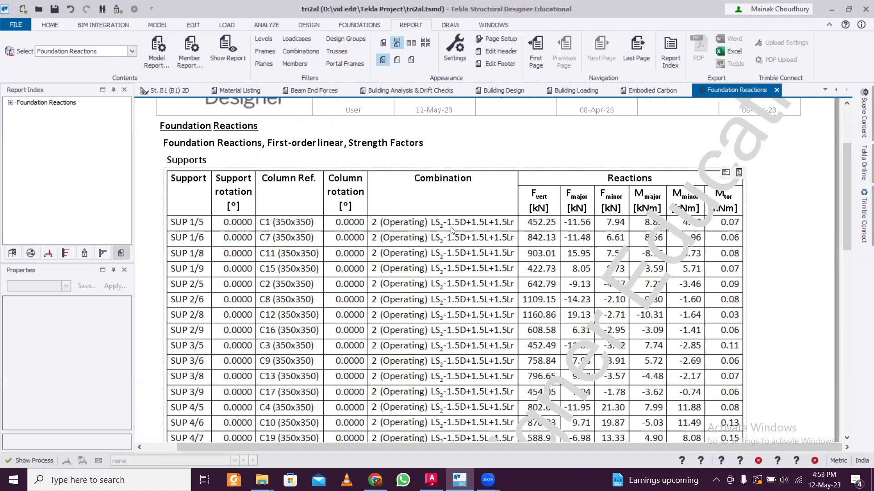
# Step: Review the Supports table again, comparing the combination, force and moment columns across the column supports
pyautogui.scroll(-6, 452, 230)
pyautogui.scroll(4, 461, 222)
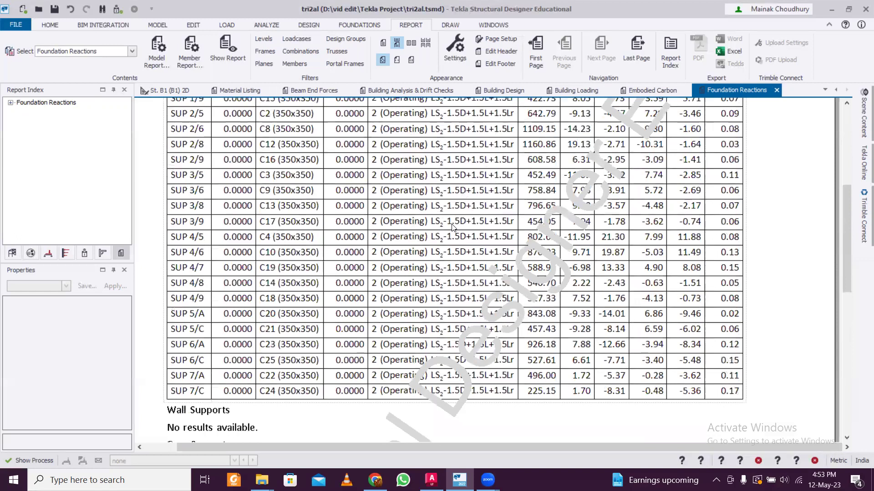
pyautogui.scroll(1, 461, 222)
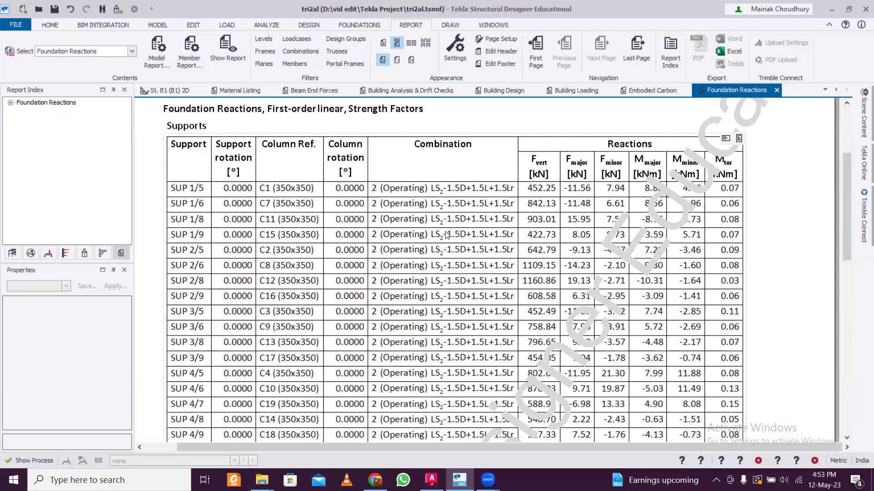
pyautogui.scroll(-5, 456, 239)
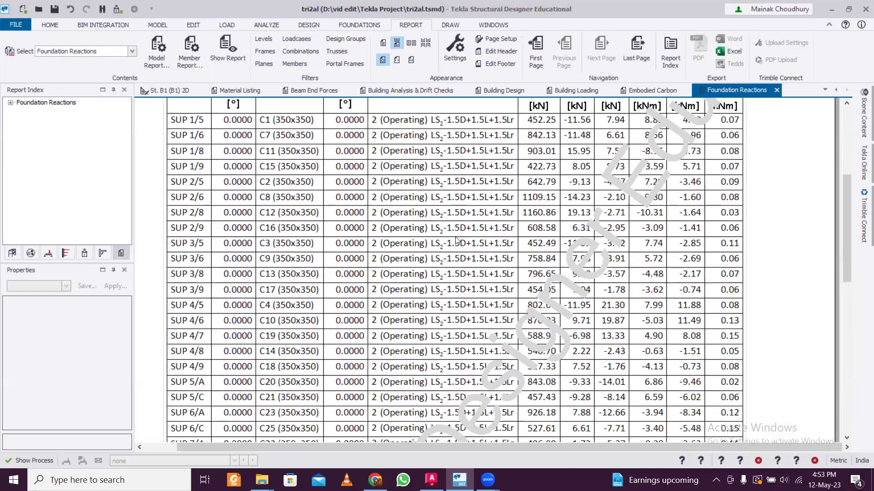
pyautogui.scroll(3, 456, 239)
pyautogui.scroll(3, 643, 218)
pyautogui.scroll(2, 643, 218)
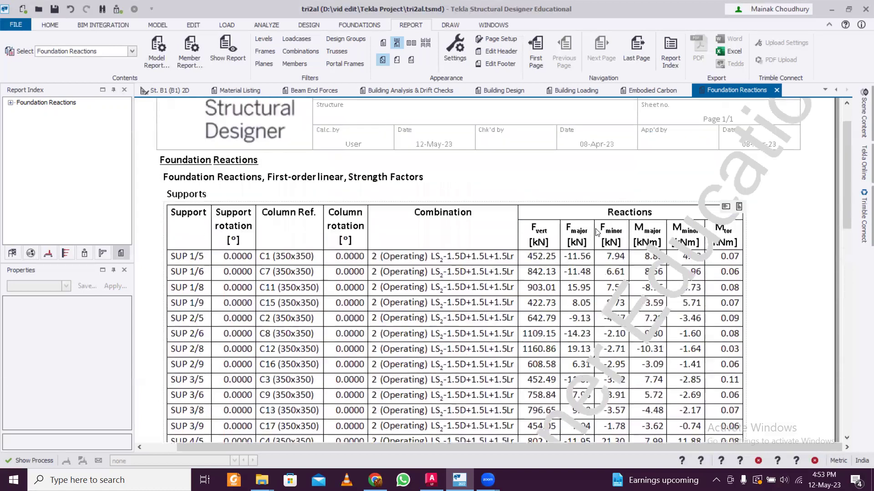
pyautogui.scroll(-3, 597, 233)
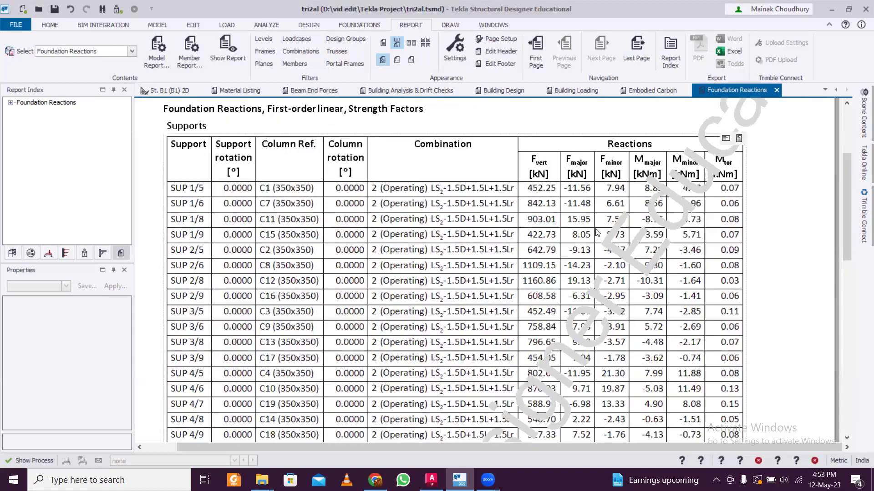
# Step: Generate the Member Design Calcs report for the building
pyautogui.click(130, 51)
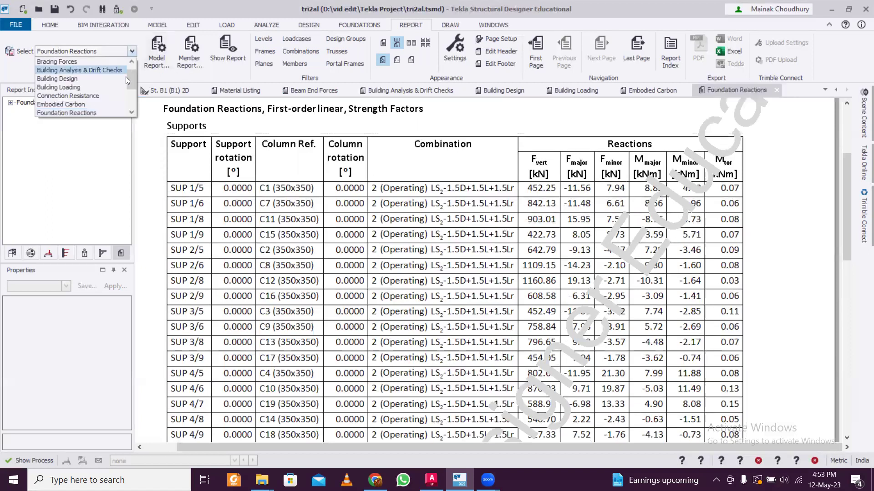
pyautogui.moveTo(131, 77); pyautogui.dragTo(132, 89)
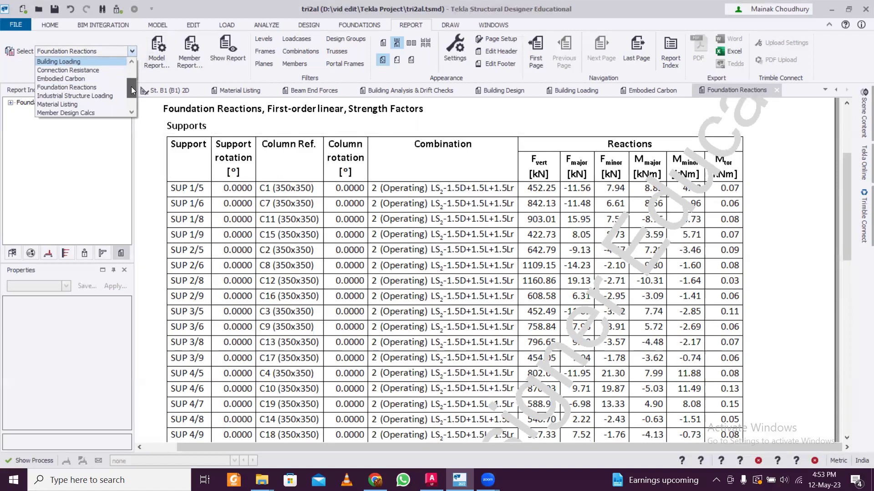
pyautogui.moveTo(132, 90); pyautogui.dragTo(132, 99)
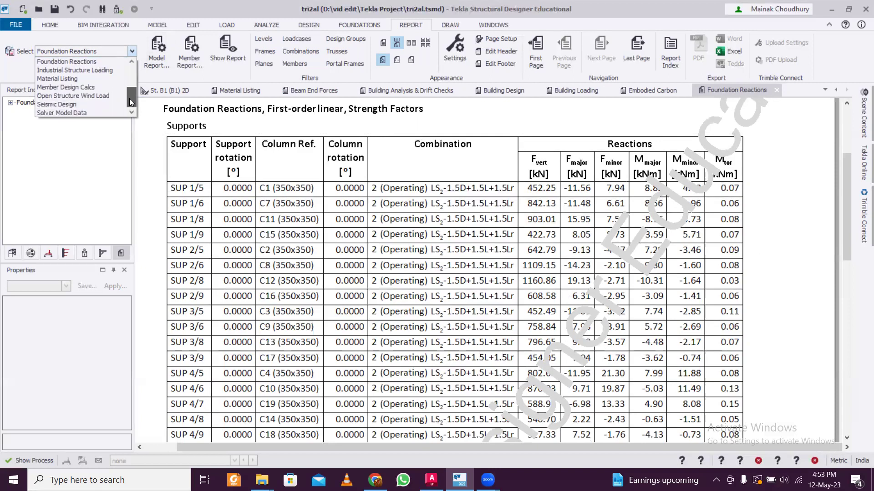
pyautogui.click(96, 88)
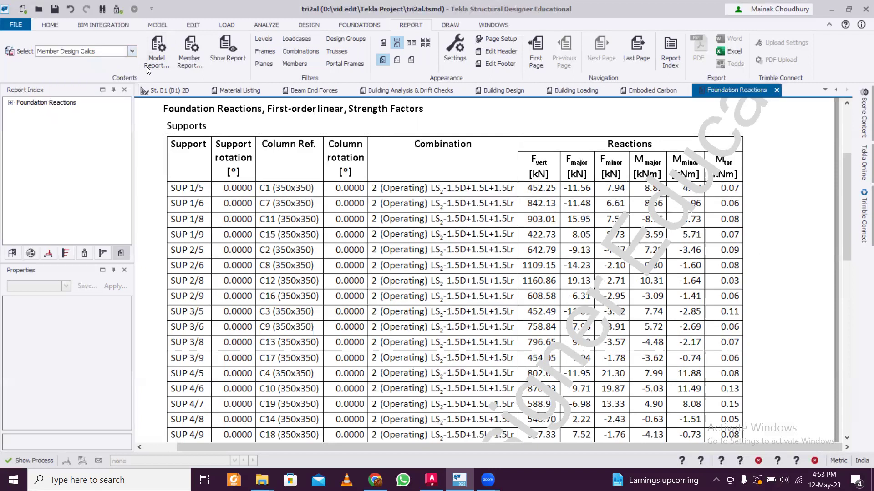
pyautogui.click(223, 46)
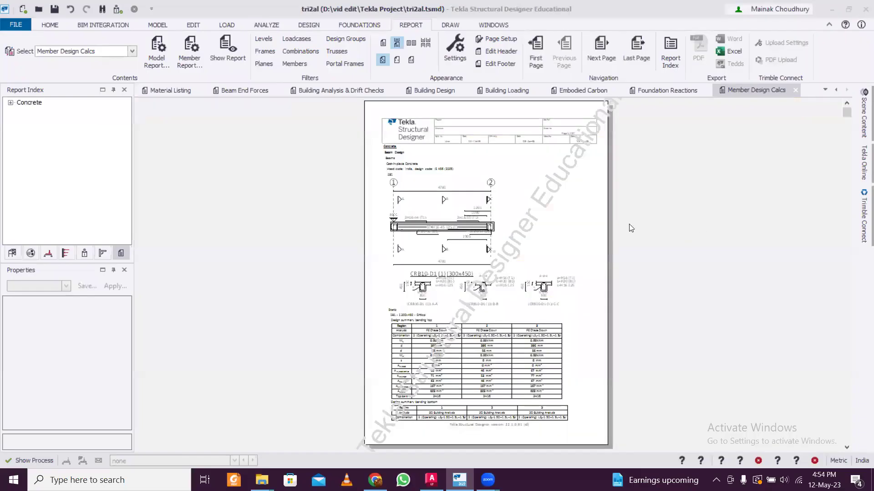
# Step: Inspect the cast-in-place concrete design code heading and the reinforcement elevation of beam 1B1 up close
pyautogui.keyDown('ctrl'); pyautogui.scroll(2, 539, 192); pyautogui.keyUp('ctrl')
pyautogui.keyDown('ctrl'); pyautogui.scroll(2, 538, 192); pyautogui.keyUp('ctrl')
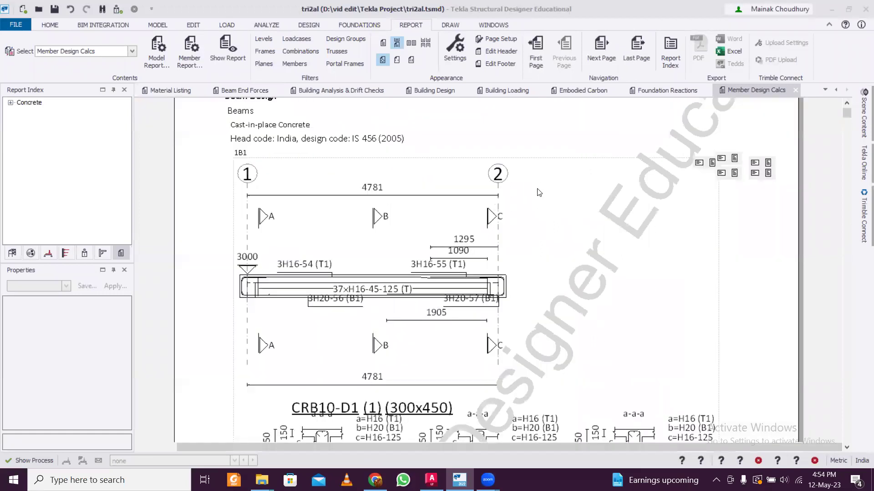
pyautogui.scroll(3, 537, 190)
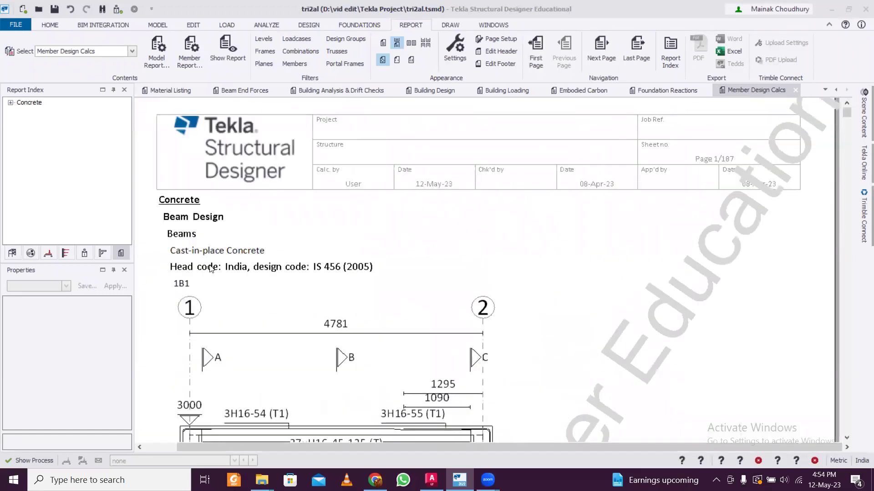
pyautogui.scroll(-3, 328, 266)
pyautogui.scroll(1, 328, 266)
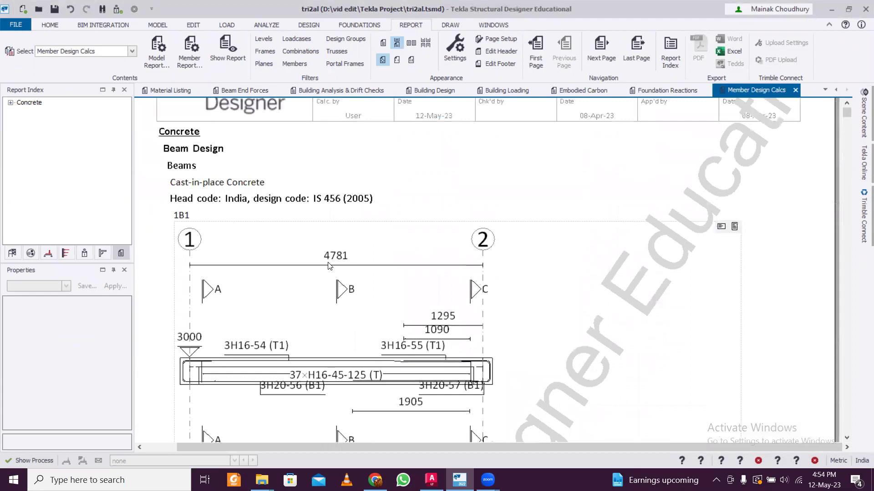
# Step: Skim the bending design summary of beam 1B1 and continue to the beam 1B2 drawing on page 3
pyautogui.scroll(-10, 329, 265)
pyautogui.scroll(-6, 329, 263)
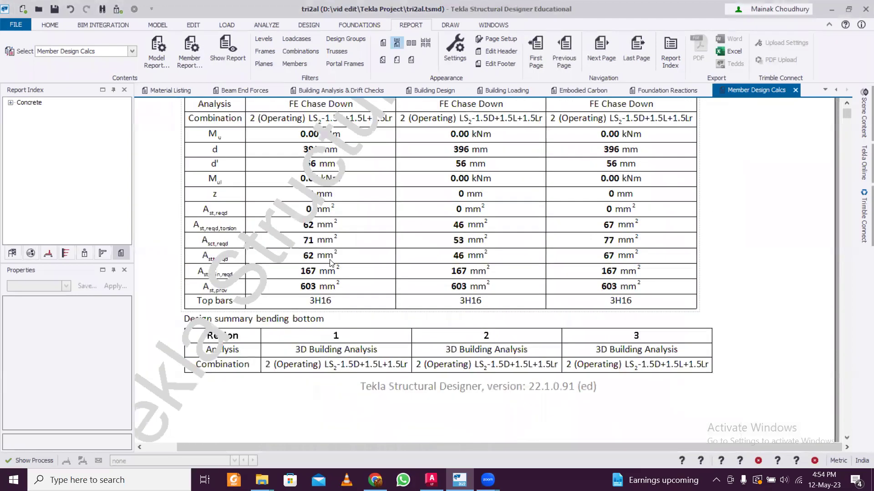
pyautogui.scroll(15, 330, 263)
pyautogui.scroll(-8, 331, 264)
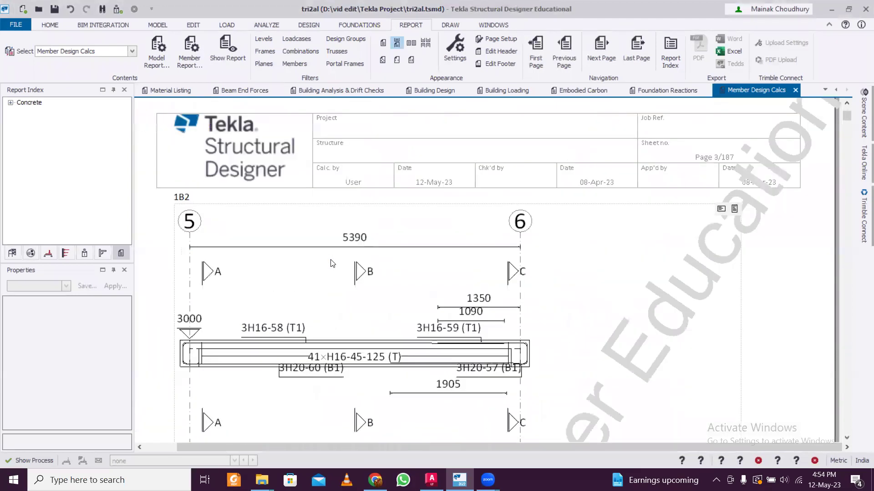
# Step: Examine beam 1B2's cross-sections and its design summaries for top bending, bottom bending, and shear and torsion
pyautogui.scroll(2, 332, 263)
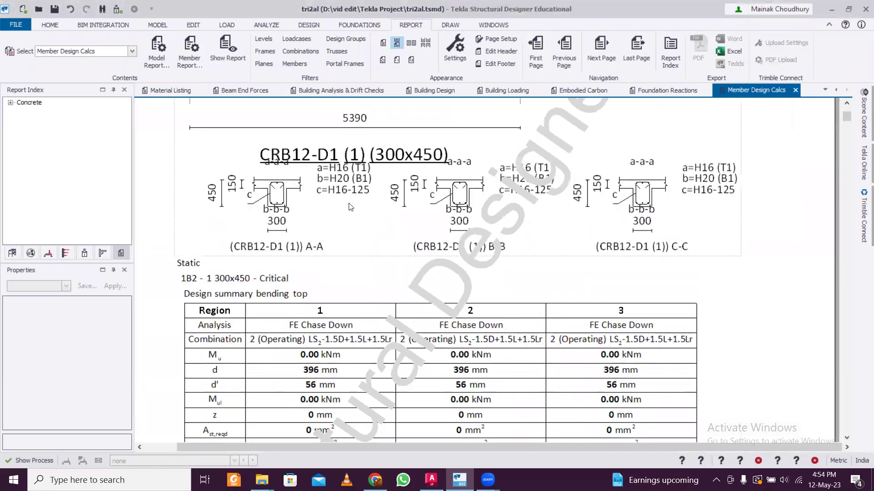
pyautogui.scroll(-7, 290, 233)
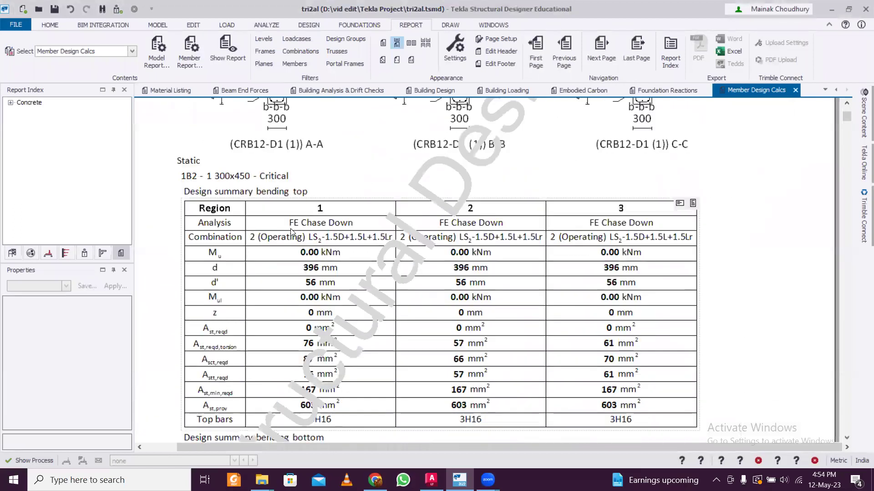
pyautogui.keyDown('ctrl'); pyautogui.scroll(1, 290, 233); pyautogui.keyUp('ctrl')
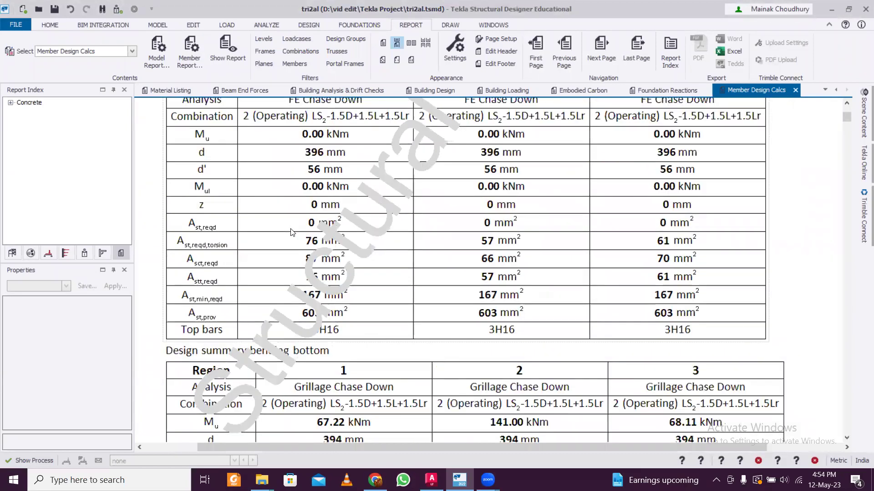
pyautogui.scroll(-6, 291, 232)
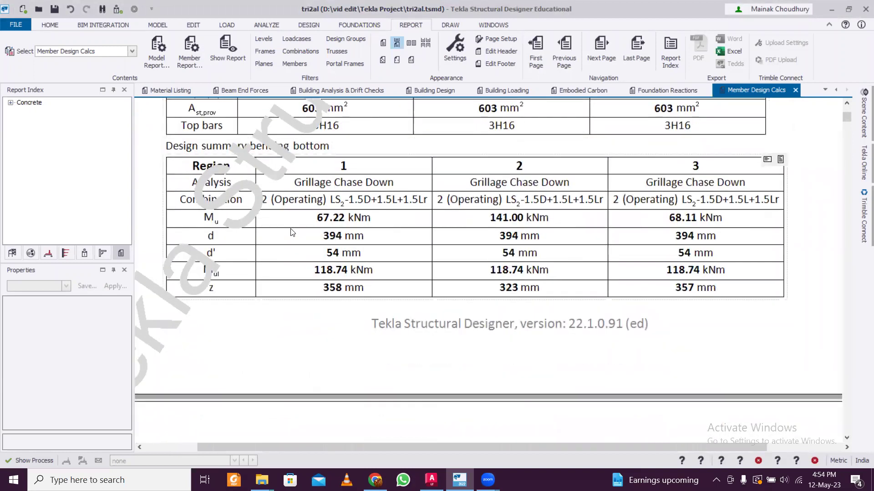
pyautogui.scroll(-14, 291, 232)
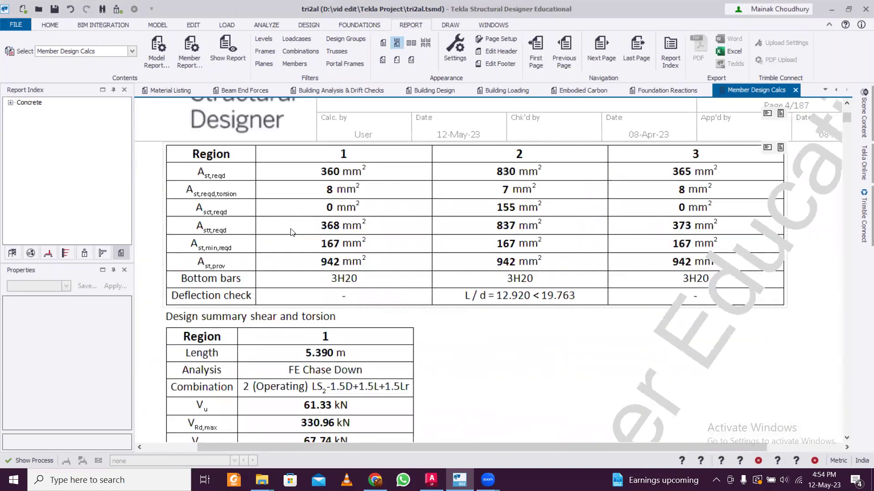
# Step: Look over beam 1B3's cross-sections and its top bending design summary in the member calculations
pyautogui.scroll(-10, 291, 233)
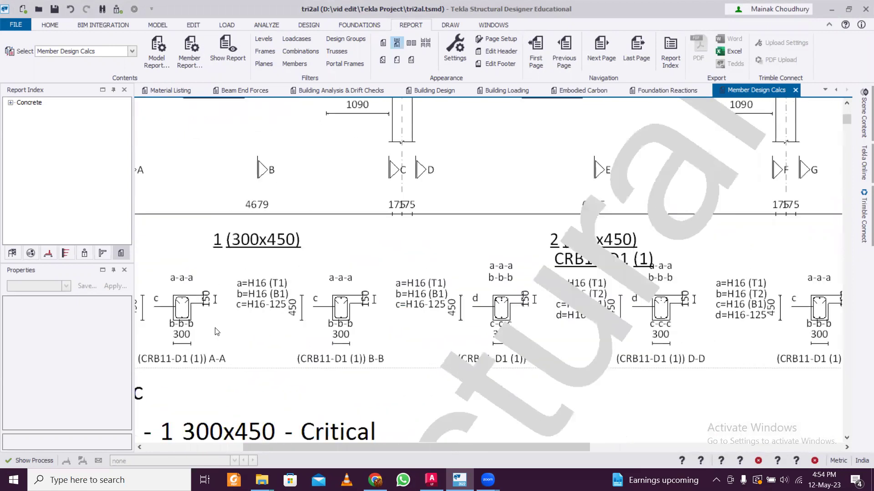
pyautogui.keyDown('ctrl'); pyautogui.scroll(-3, 213, 330); pyautogui.keyUp('ctrl')
pyautogui.keyDown('ctrl'); pyautogui.scroll(-2, 216, 328); pyautogui.keyUp('ctrl')
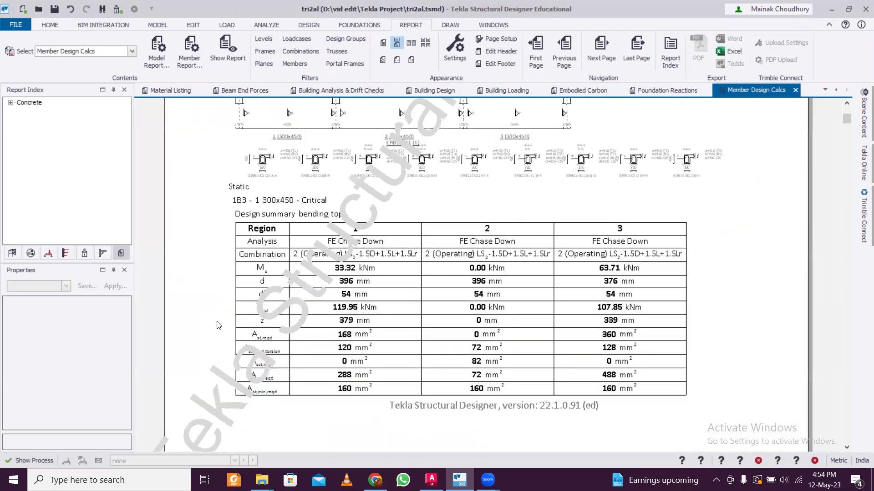
# Step: Generate the Seismic Design report for the building
pyautogui.click(132, 51)
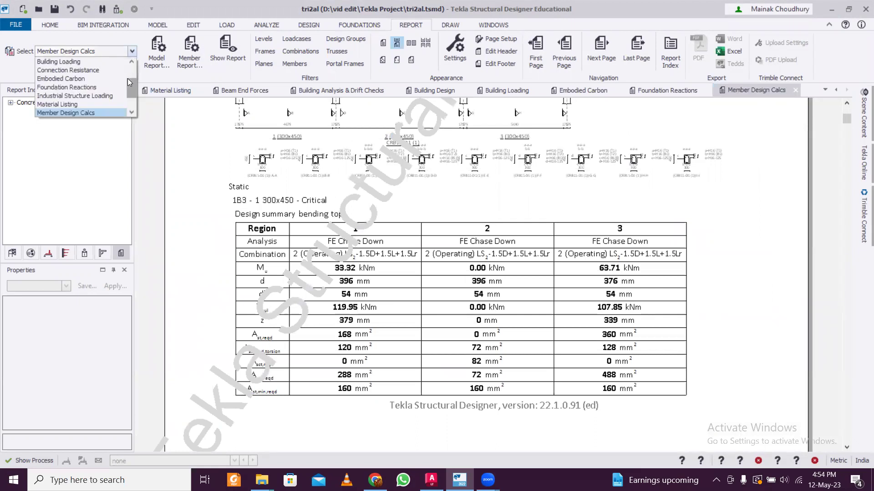
pyautogui.moveTo(133, 85); pyautogui.dragTo(134, 103)
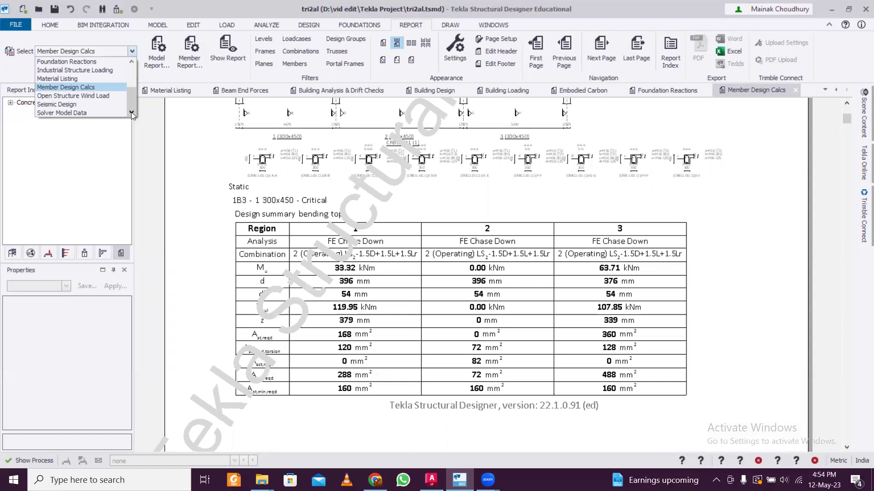
pyautogui.click(96, 103)
pyautogui.click(229, 50)
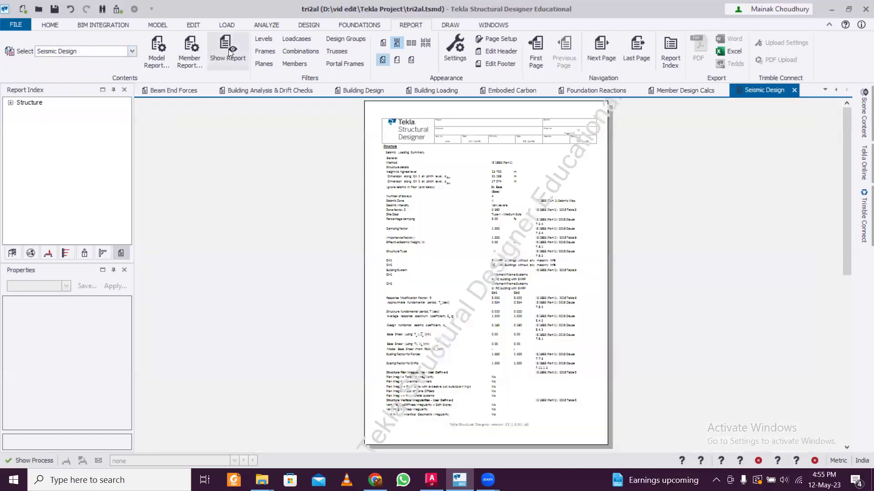
# Step: Read the general and structure details of the Seismic Loading Summary, including seismic zone, site class and damping
pyautogui.click(460, 162)
pyautogui.click(461, 163)
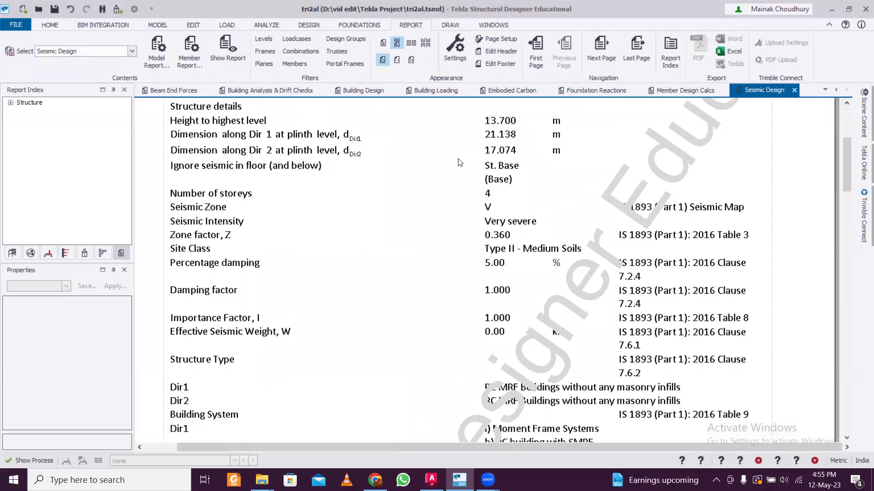
pyautogui.scroll(-3, 441, 182)
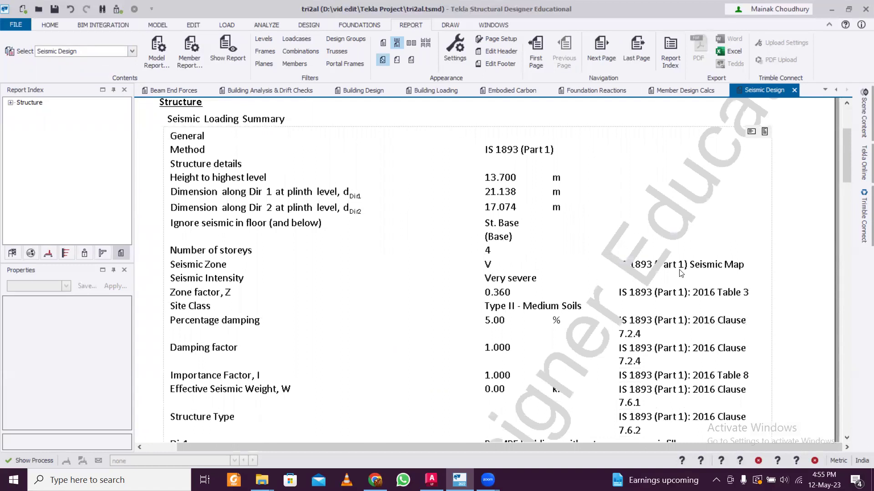
pyautogui.scroll(-2, 660, 271)
pyautogui.scroll(-2, 497, 257)
pyautogui.scroll(-4, 498, 236)
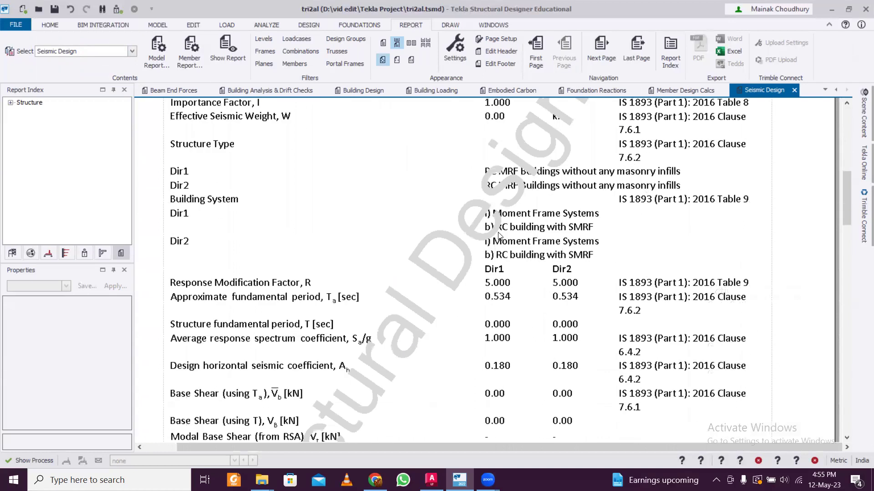
# Step: Review the seismic response factors, base shear and structural irregularity entries through the end of the report, then return to page 1
pyautogui.scroll(3, 500, 236)
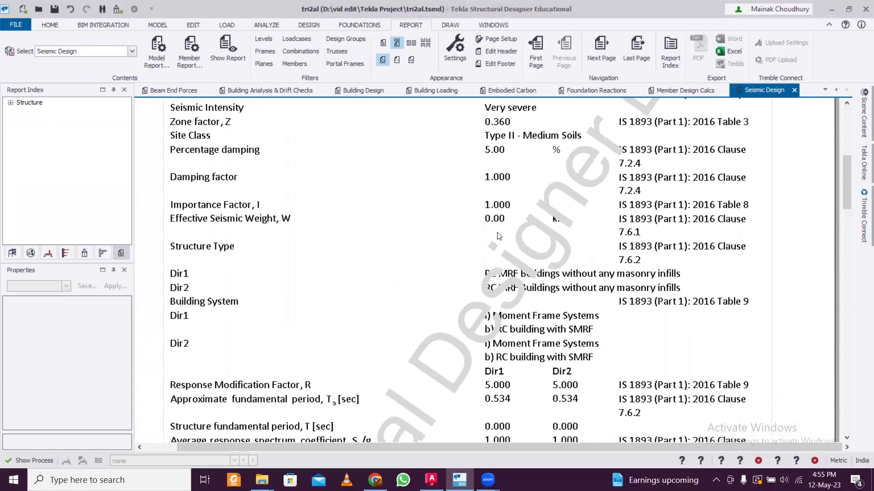
pyautogui.scroll(-6, 498, 234)
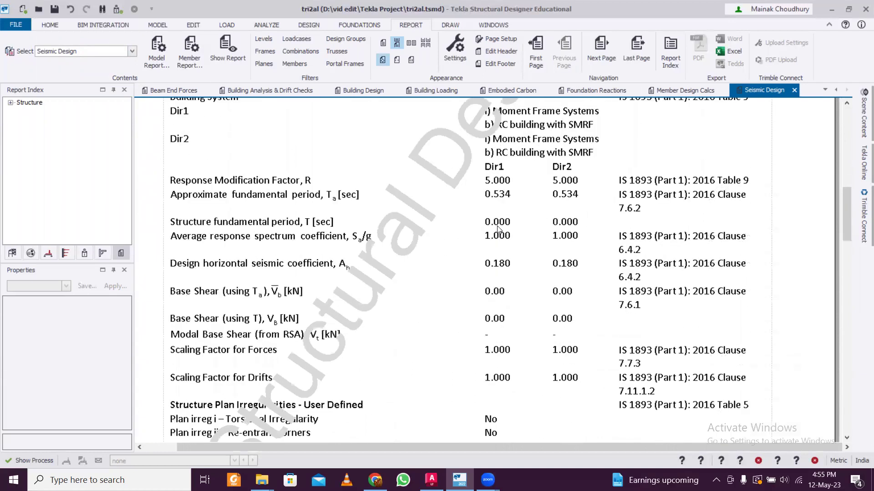
pyautogui.scroll(-10, 499, 230)
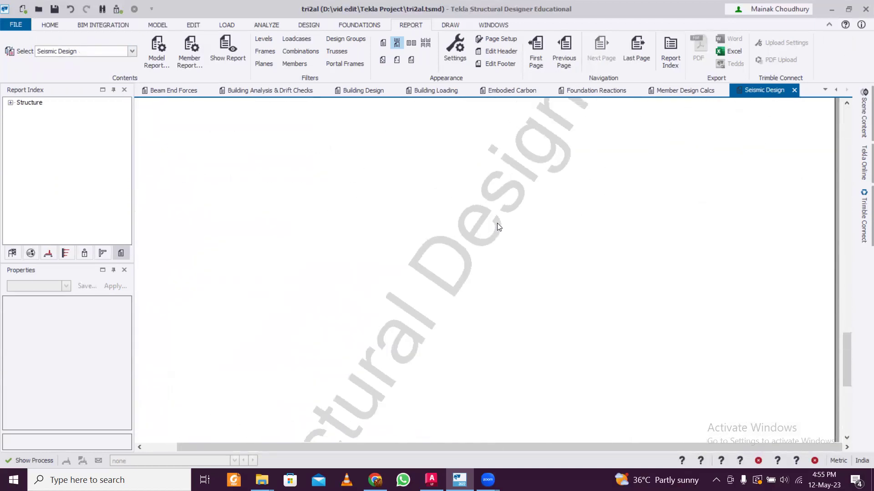
pyautogui.scroll(5, 497, 224)
pyautogui.scroll(8, 500, 225)
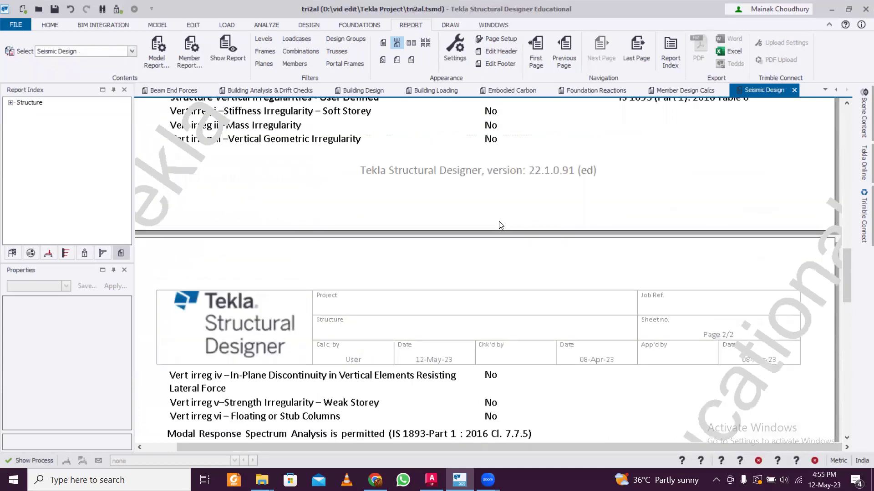
pyautogui.scroll(5, 501, 223)
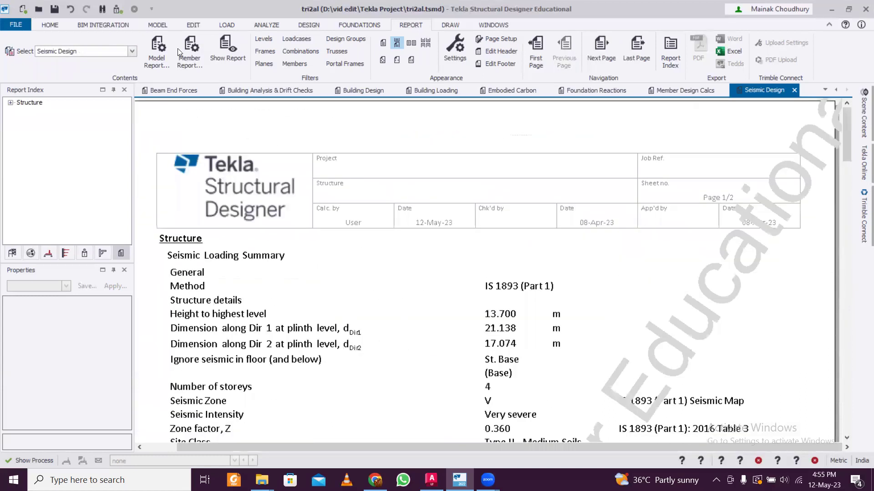
# Step: Generate the Solver Model Data report for the building
pyautogui.click(131, 52)
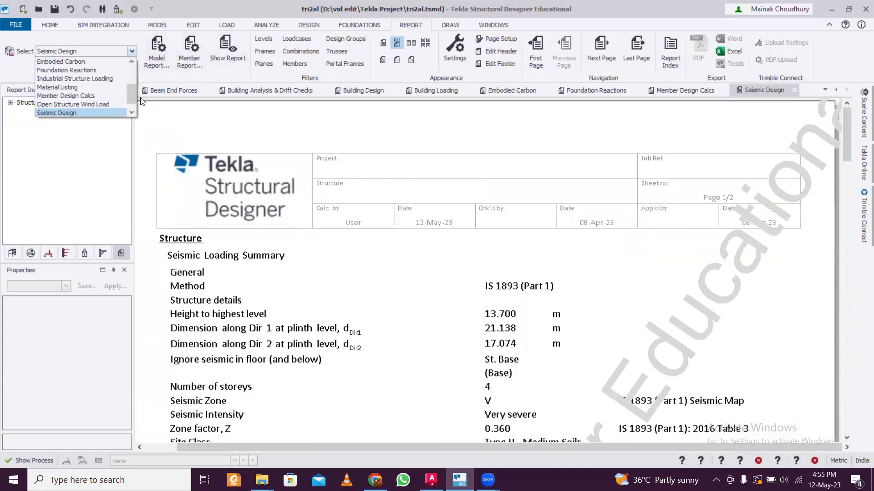
pyautogui.scroll(-1, 133, 104)
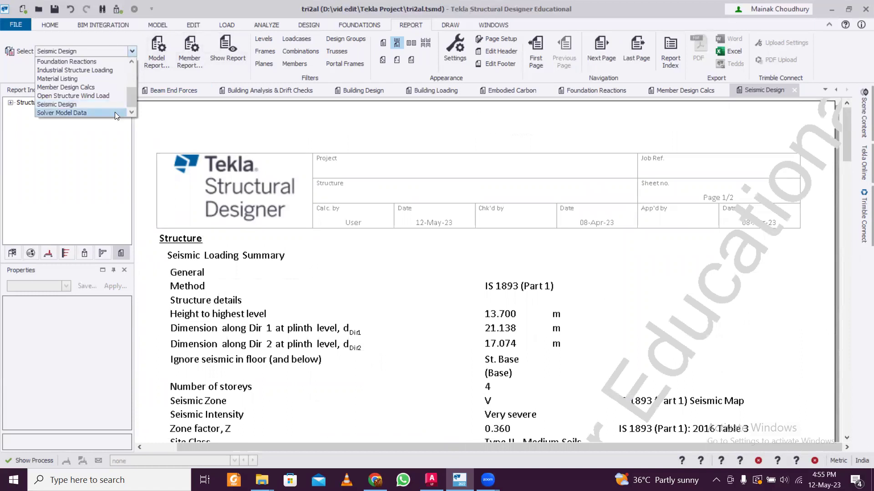
pyautogui.click(115, 112)
pyautogui.click(225, 51)
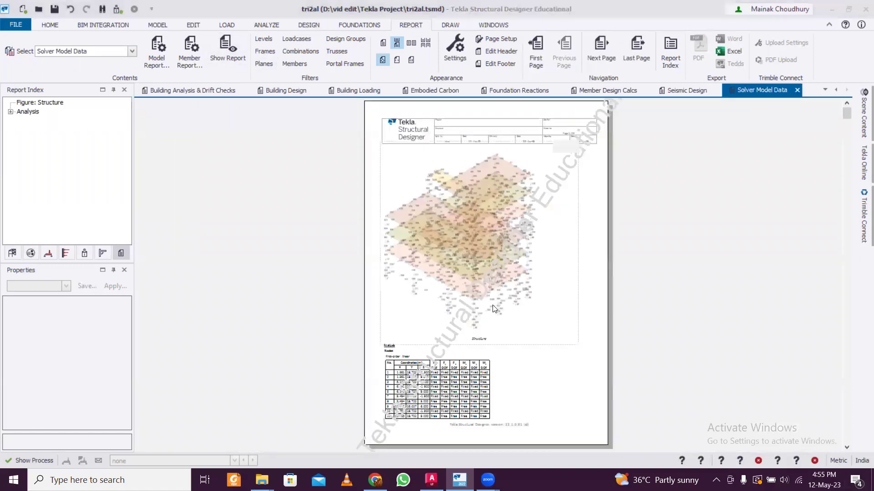
# Step: Inspect the numbered Structure figure up close and the start of the first-order linear node table below it
pyautogui.keyDown('ctrl'); pyautogui.scroll(2, 504, 315); pyautogui.keyUp('ctrl')
pyautogui.keyDown('ctrl'); pyautogui.scroll(2, 504, 316); pyautogui.keyUp('ctrl')
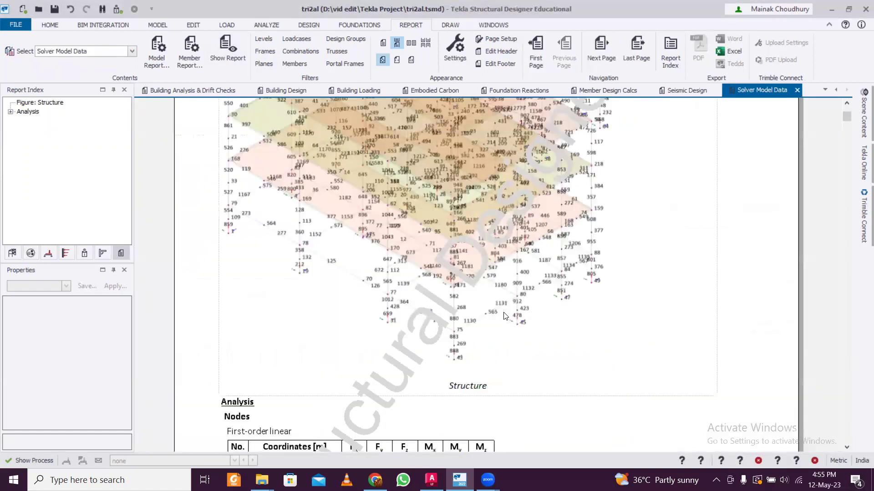
pyautogui.keyDown('ctrl'); pyautogui.scroll(1, 504, 315); pyautogui.keyUp('ctrl')
pyautogui.scroll(-5, 504, 315)
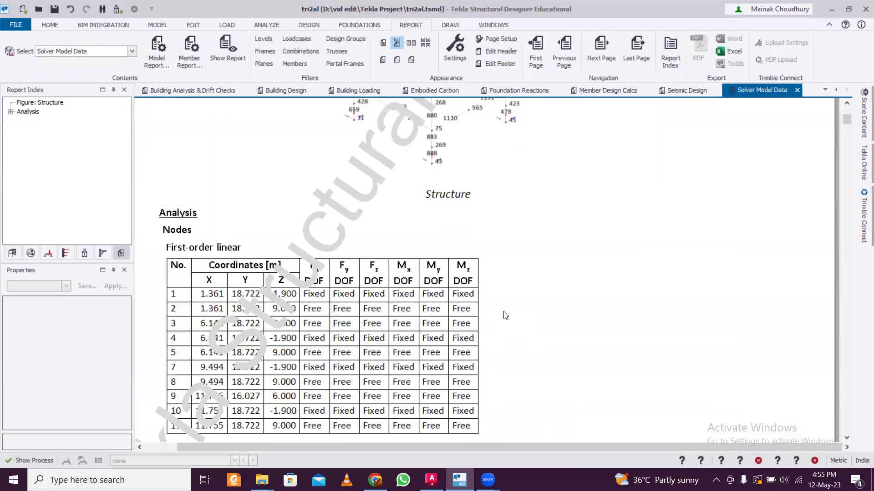
pyautogui.scroll(5, 505, 315)
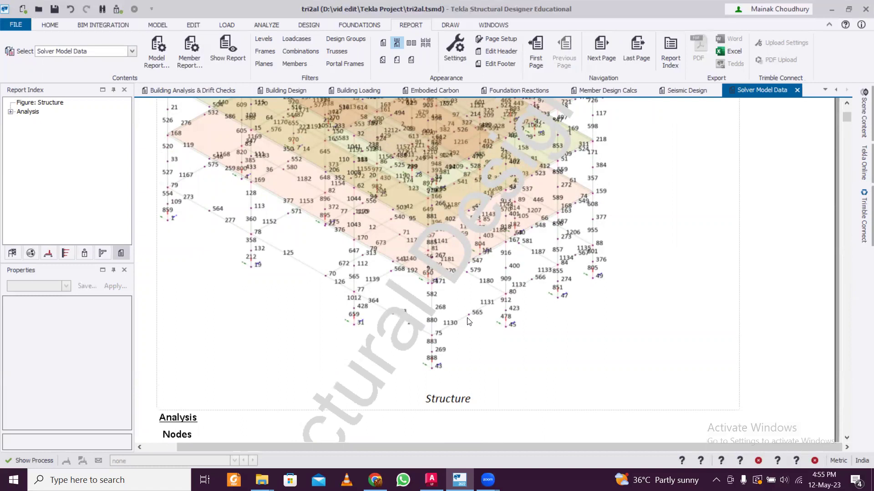
pyautogui.scroll(-5, 469, 322)
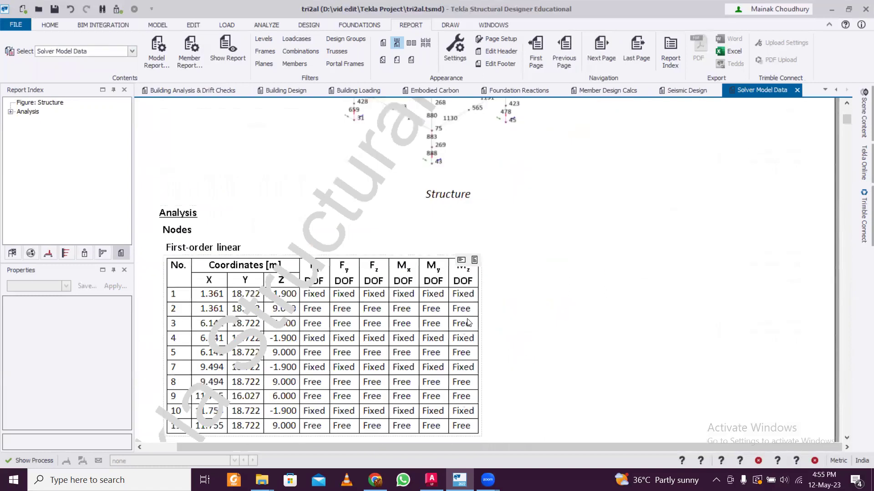
# Step: Skim the node coordinates and degrees of freedom from page 2 through page 4 of the solver data
pyautogui.scroll(-12, 469, 322)
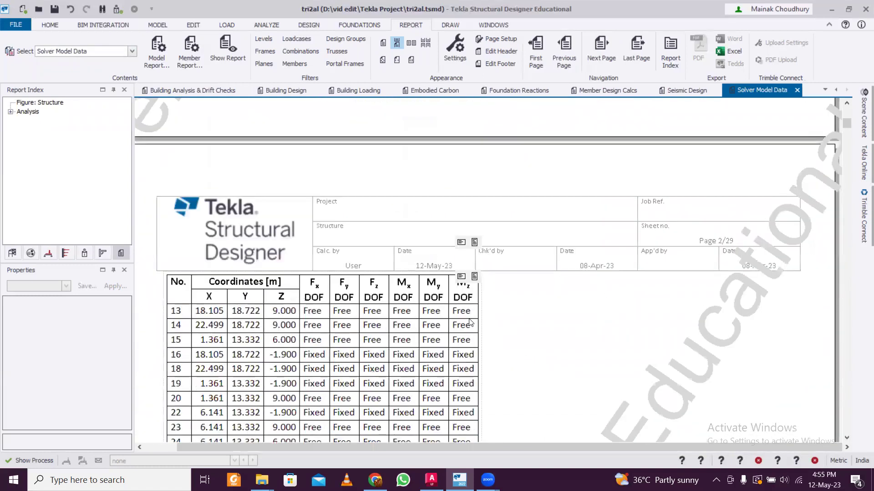
pyautogui.scroll(-14, 469, 323)
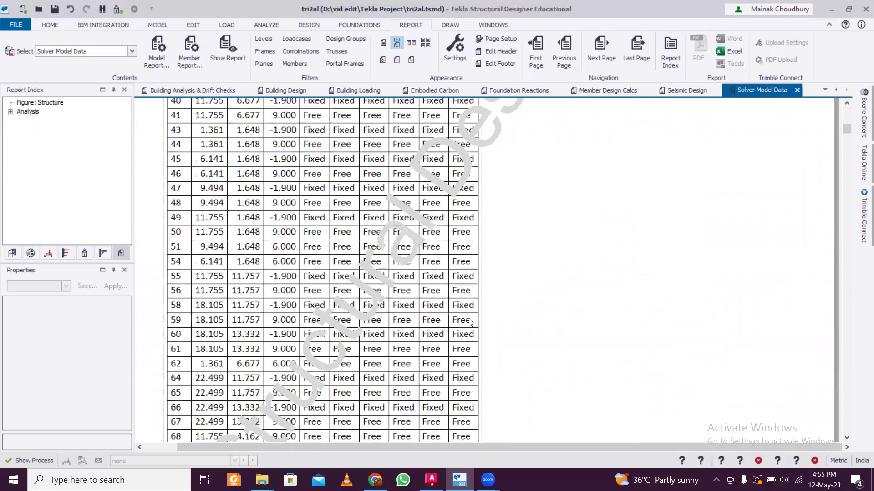
pyautogui.scroll(-20, 469, 322)
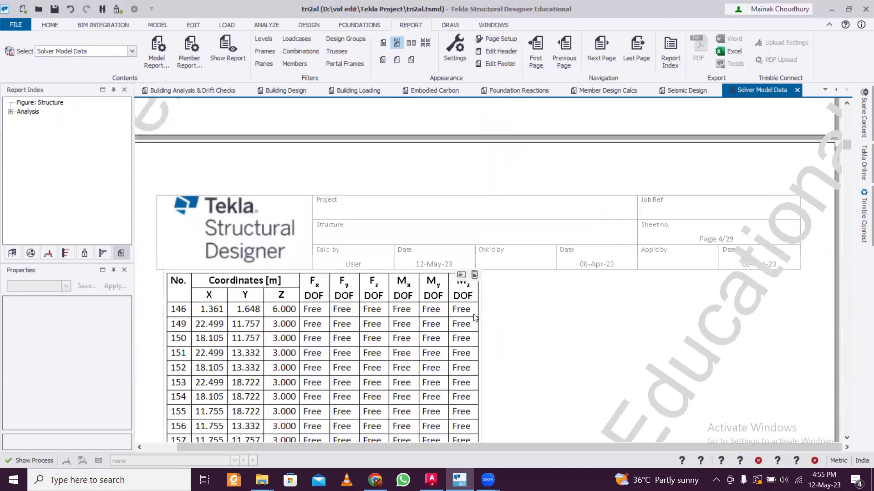
pyautogui.scroll(-8, 475, 318)
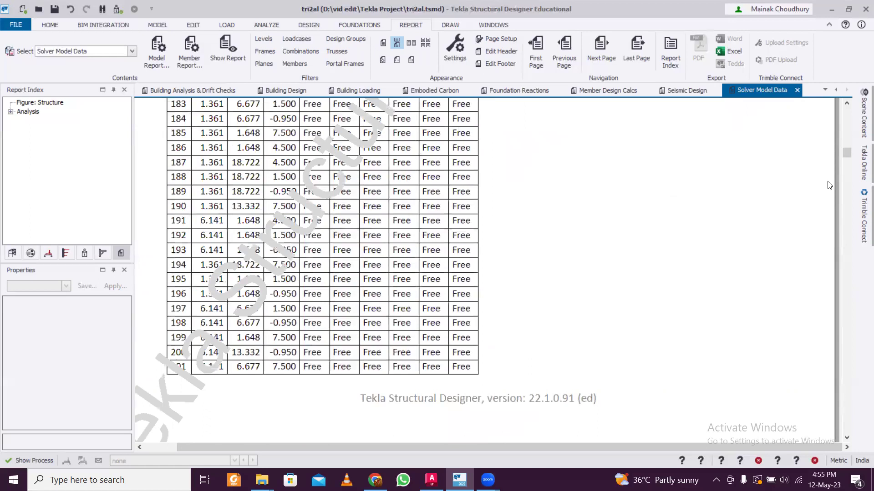
# Step: Skim the beam and column element tables, covering sections, grades and end fixity, through to the last page
pyautogui.moveTo(848, 157); pyautogui.dragTo(845, 201)
pyautogui.click(838, 258)
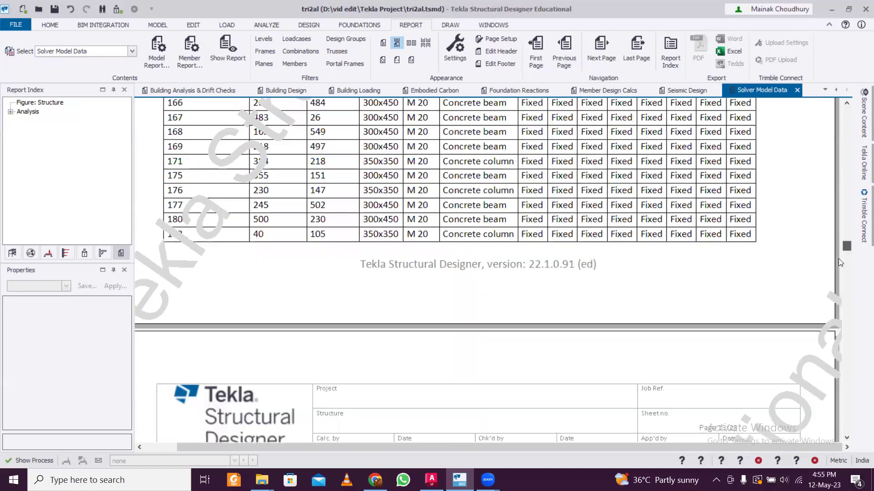
pyautogui.scroll(-15, 837, 261)
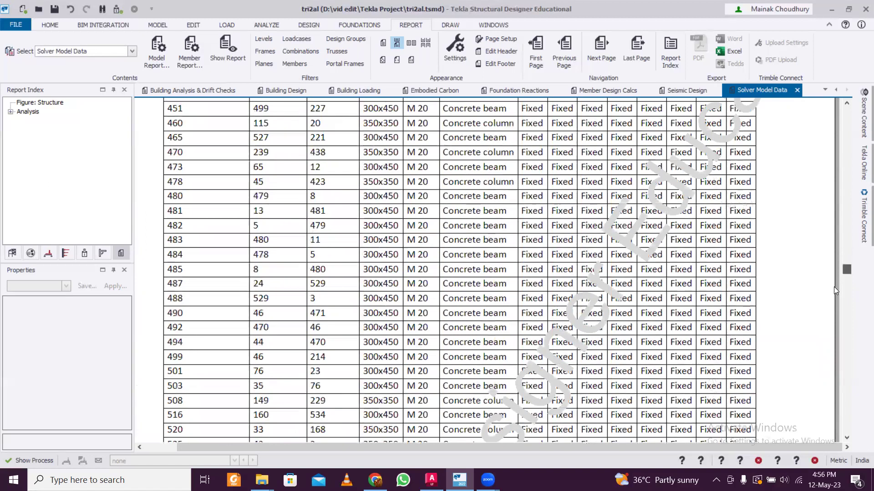
pyautogui.scroll(-15, 835, 290)
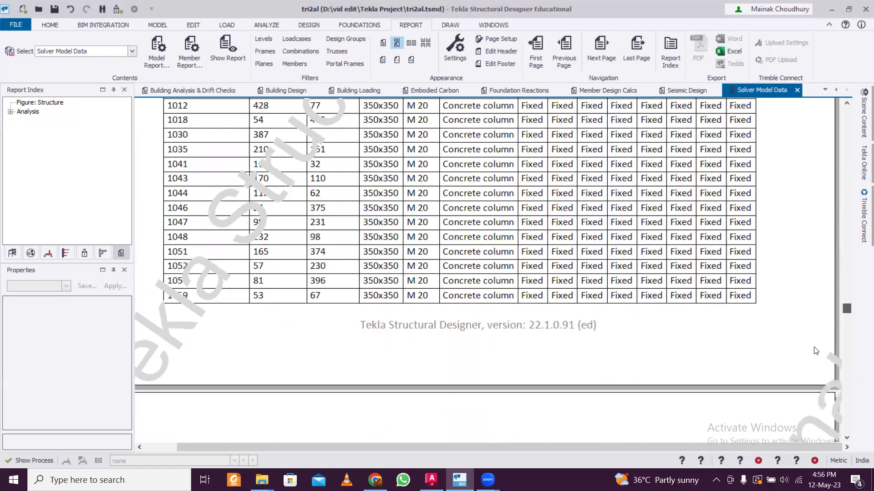
pyautogui.scroll(-10, 816, 351)
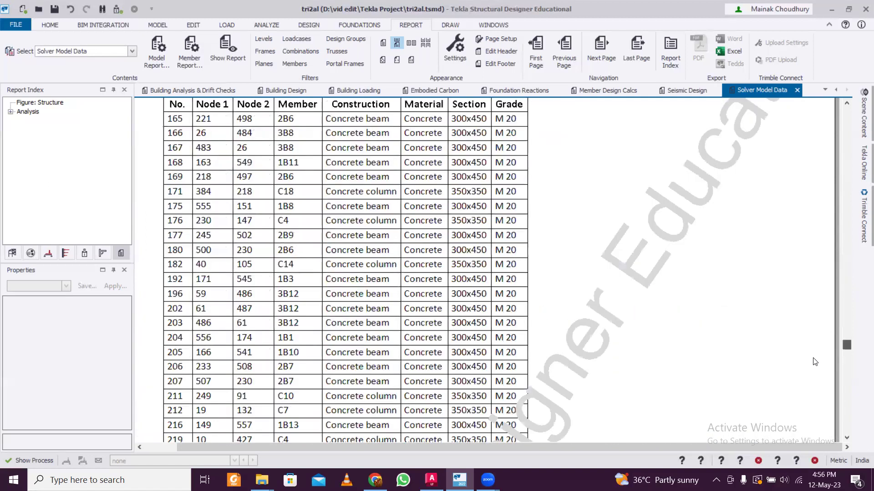
pyautogui.scroll(-15, 814, 362)
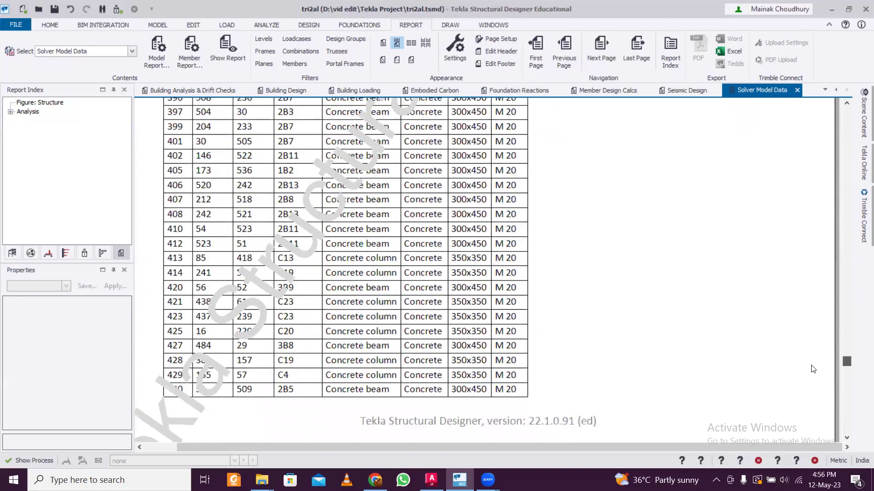
pyautogui.scroll(-20, 813, 369)
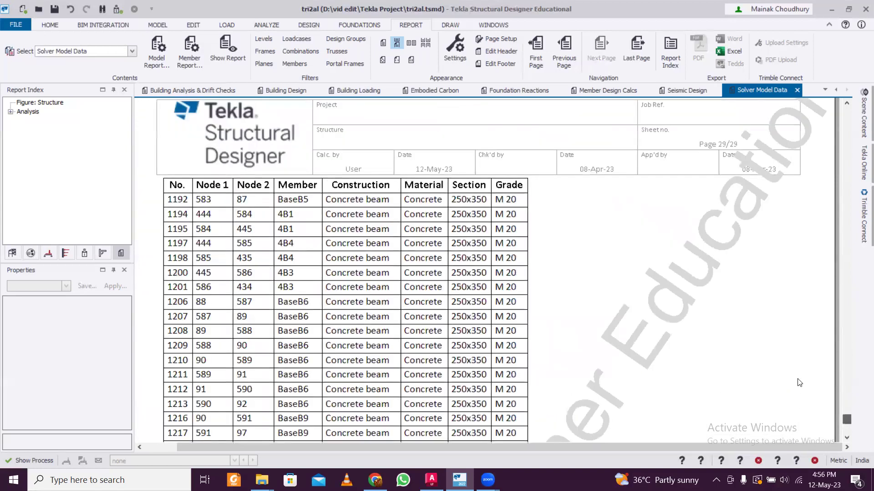
# Step: Go back through the solver data tables to the first page and examine the Structure figure's upper floors
pyautogui.scroll(20, 800, 383)
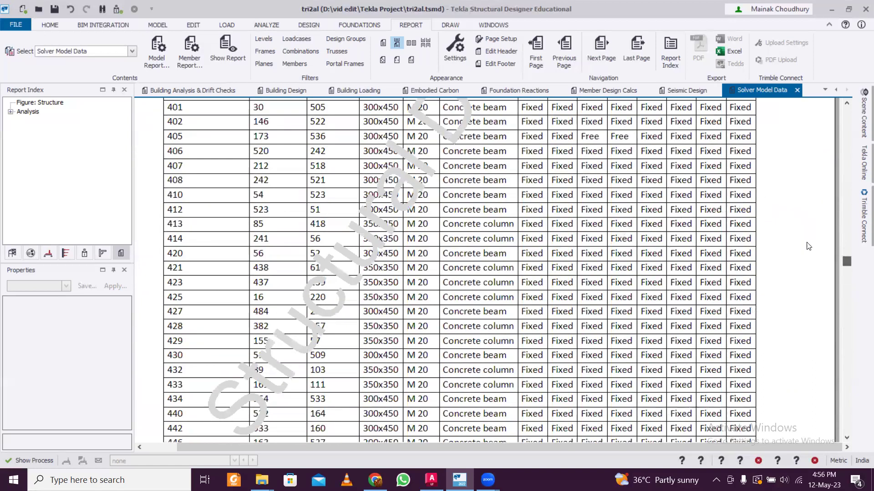
pyautogui.scroll(20, 807, 177)
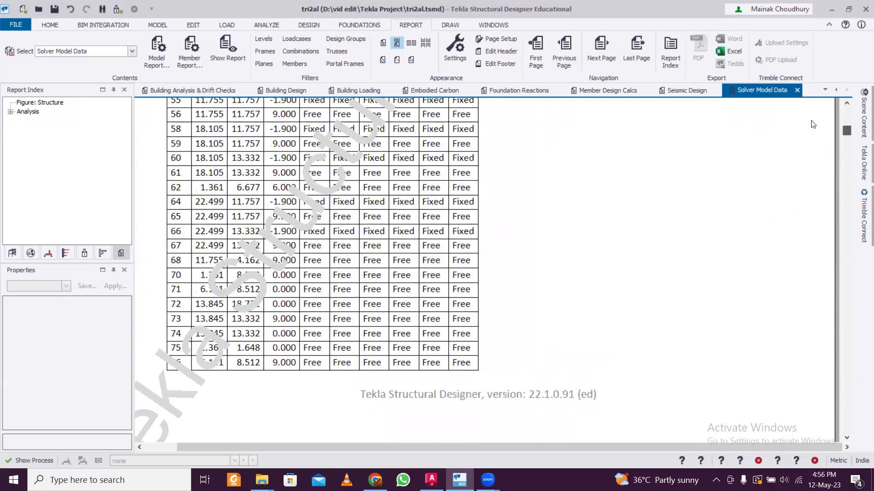
pyautogui.scroll(8, 813, 119)
pyautogui.scroll(10, 668, 346)
pyautogui.scroll(-3, 614, 338)
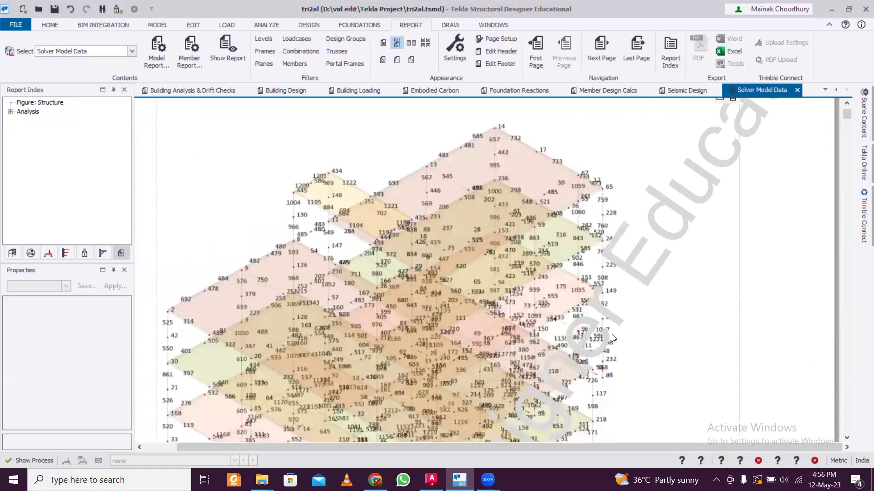
pyautogui.scroll(-2, 550, 308)
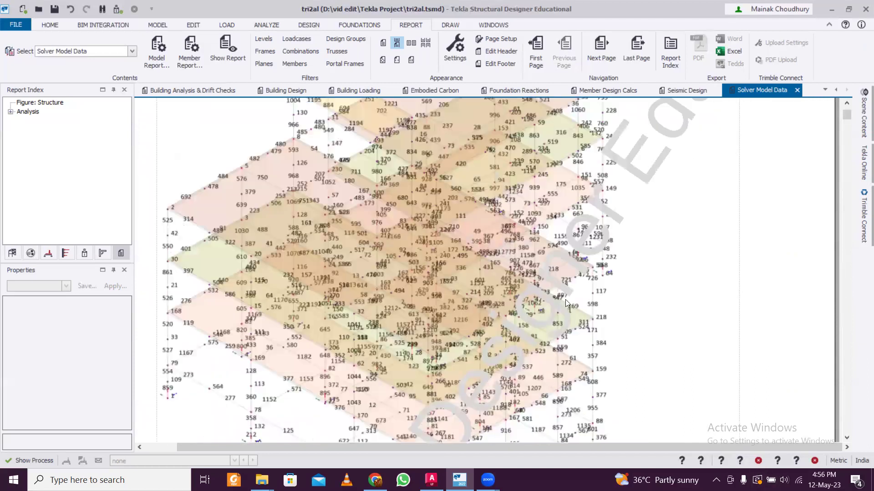
pyautogui.scroll(-1, 510, 241)
pyautogui.scroll(1, 511, 241)
pyautogui.click(133, 52)
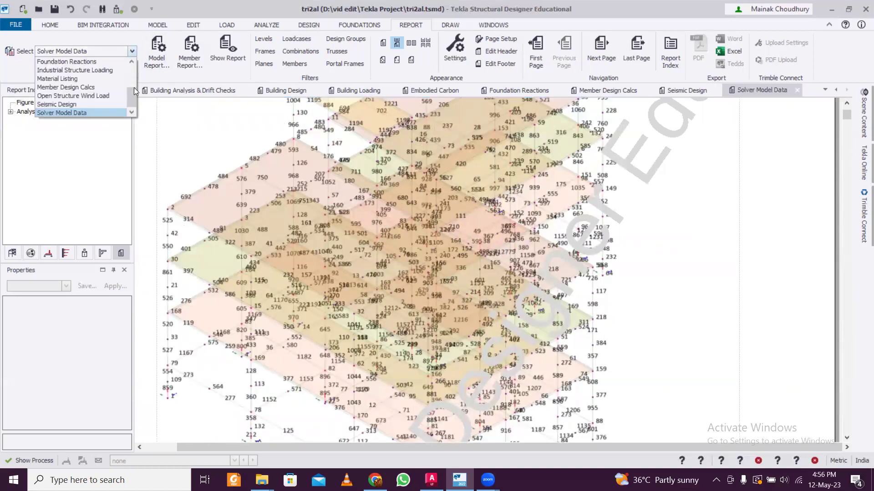
pyautogui.moveTo(133, 98); pyautogui.dragTo(134, 74)
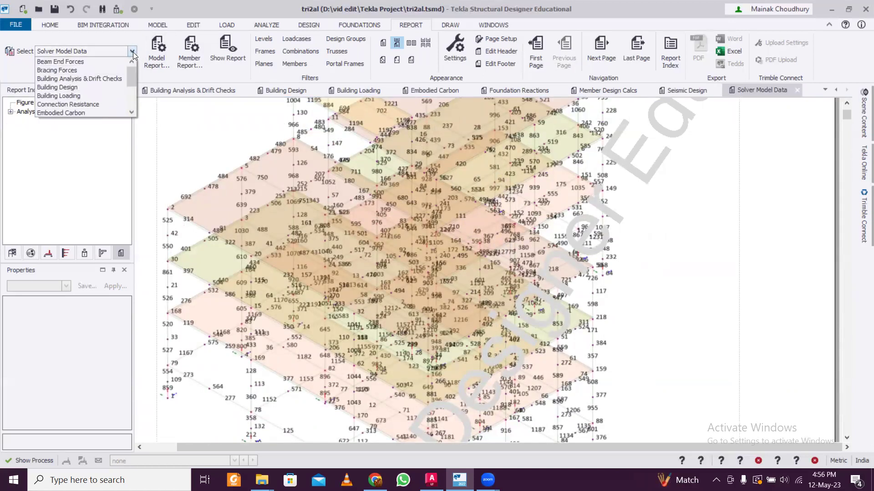
pyautogui.click(133, 52)
# Step: Look over the solver model's Structure figure again from the page header to the lower floors
pyautogui.scroll(5, 305, 236)
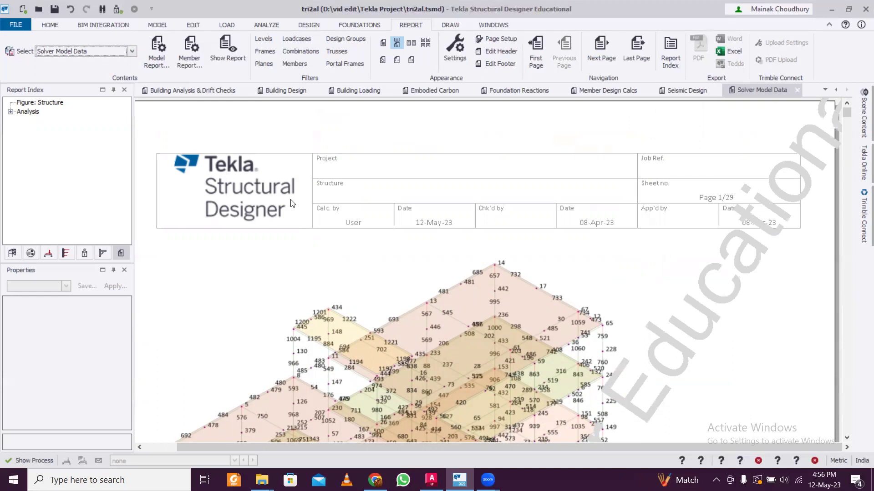
pyautogui.scroll(-2, 509, 275)
pyautogui.scroll(-1, 559, 284)
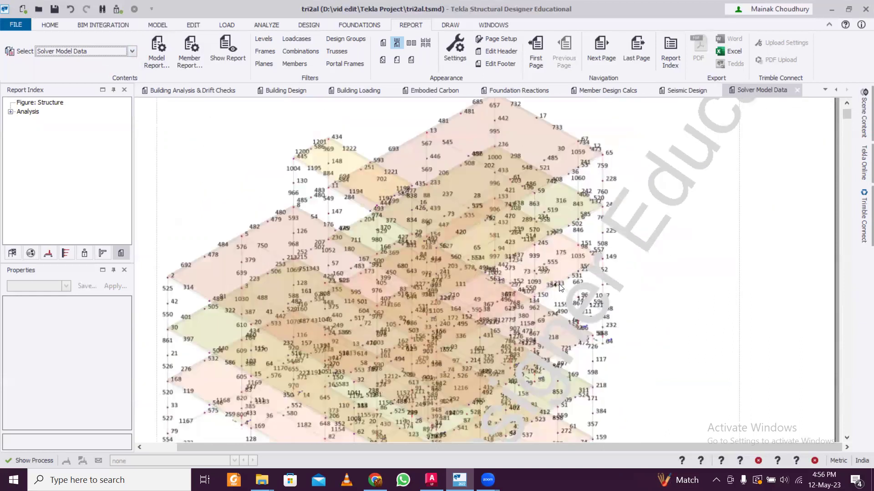
pyautogui.scroll(-3, 563, 283)
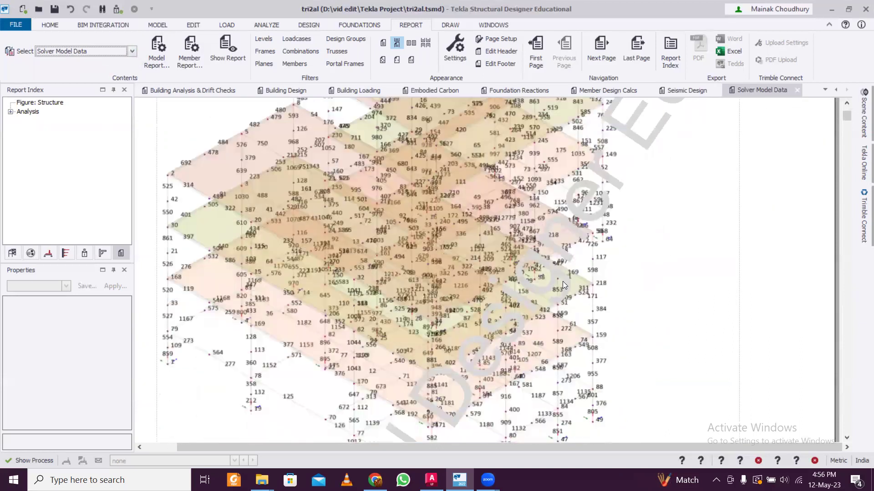